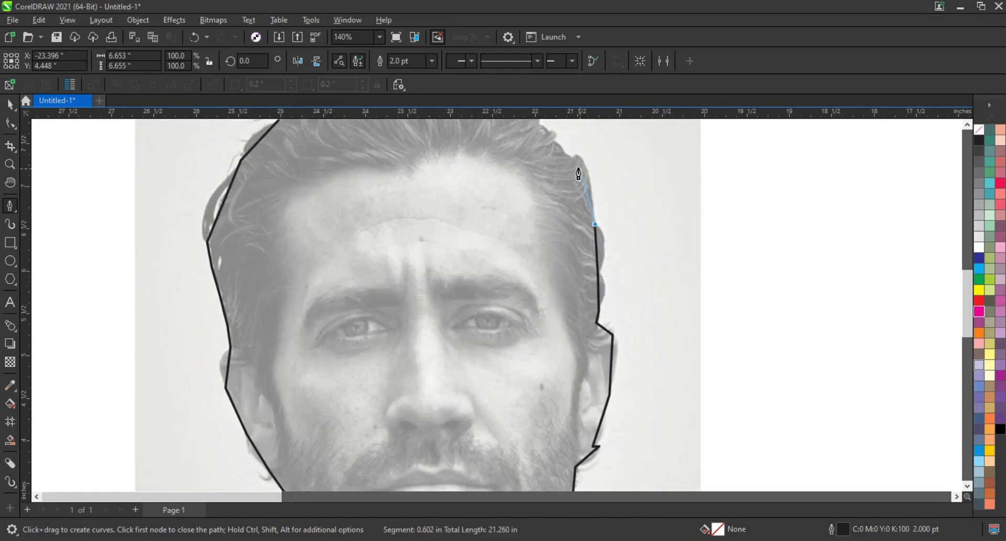
- Finish tracing the closed 2 pt straight-segment outline over the hair and around the head and shoulders
scroll(579, 168, down, 3)
scroll(540, 212, up, 5)
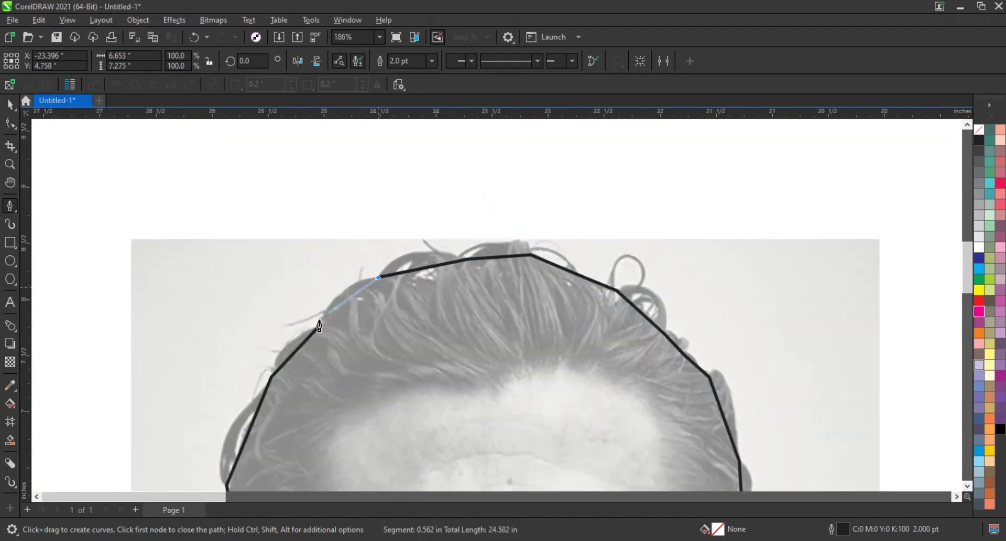
click(319, 327)
scroll(419, 236, down, 3)
- Bend the silhouette's segments along the top and sides of the hair so they follow the curls
key(F10)
key(z)
drag(350, 145, 582, 272)
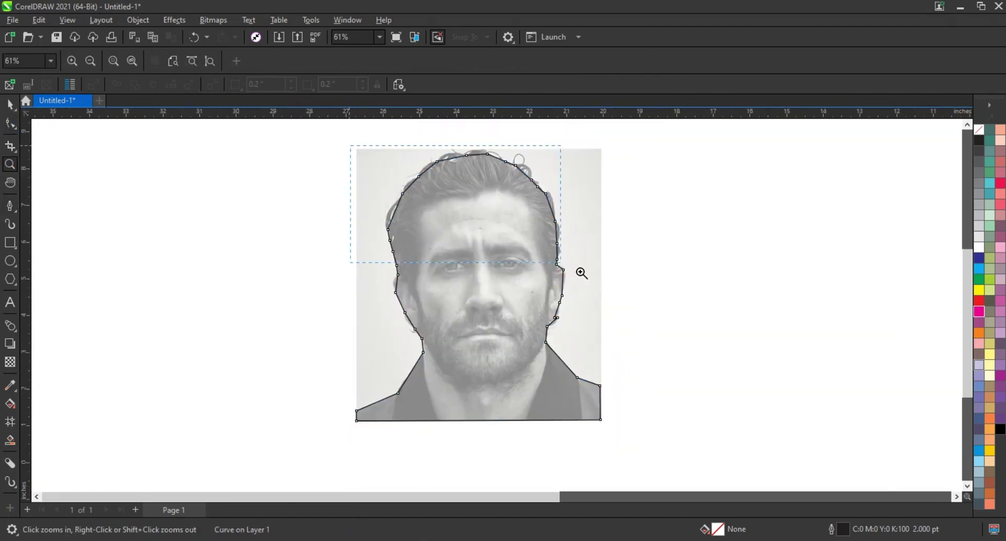
key(F10)
drag(359, 183, 366, 172)
drag(431, 153, 431, 139)
drag(499, 144, 501, 132)
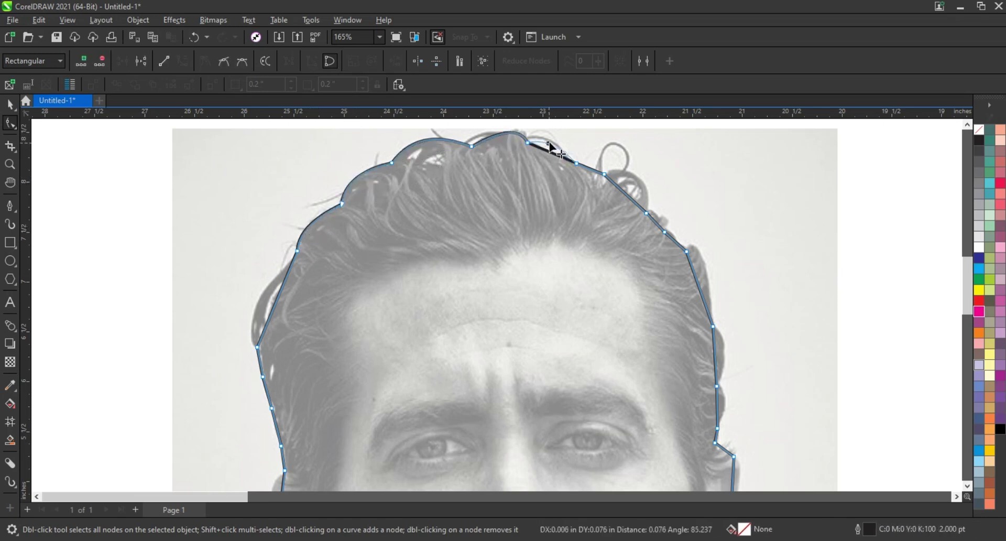
drag(551, 152, 550, 147)
drag(626, 193, 641, 180)
drag(656, 227, 656, 222)
double_click(664, 231)
click(698, 256)
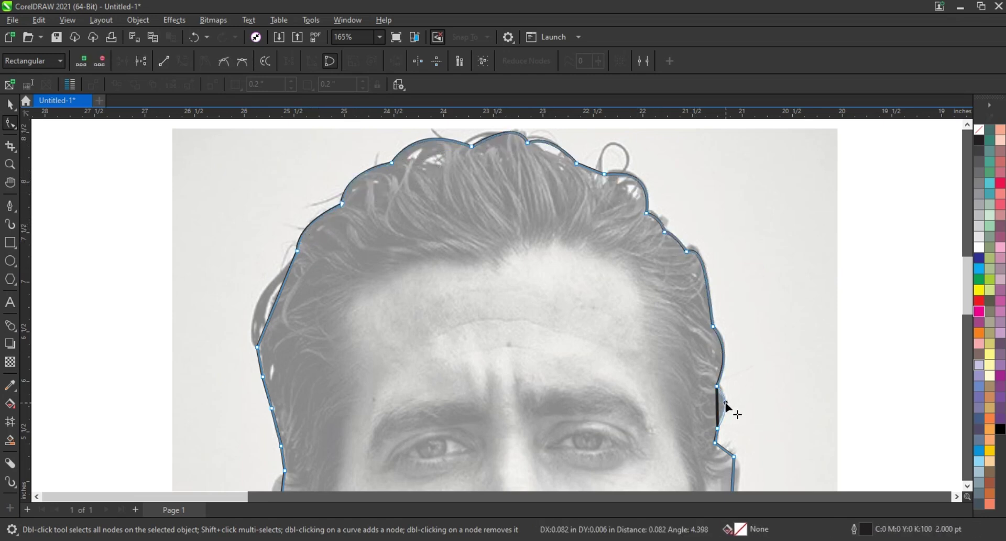
- Curve the silhouette outline around both ears and the collar to match the photo
double_click(10, 164)
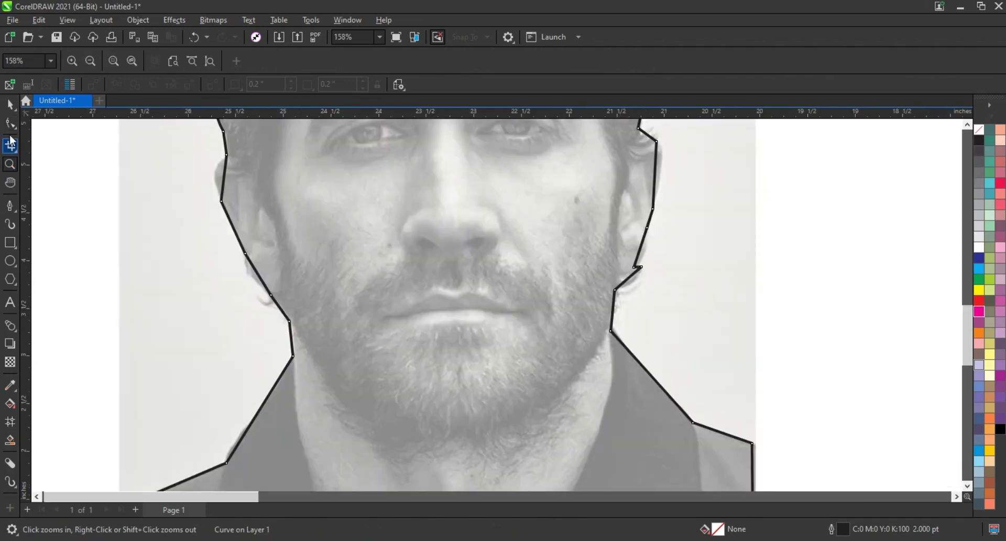
click(10, 123)
drag(218, 172, 213, 173)
drag(257, 291, 260, 297)
click(230, 452)
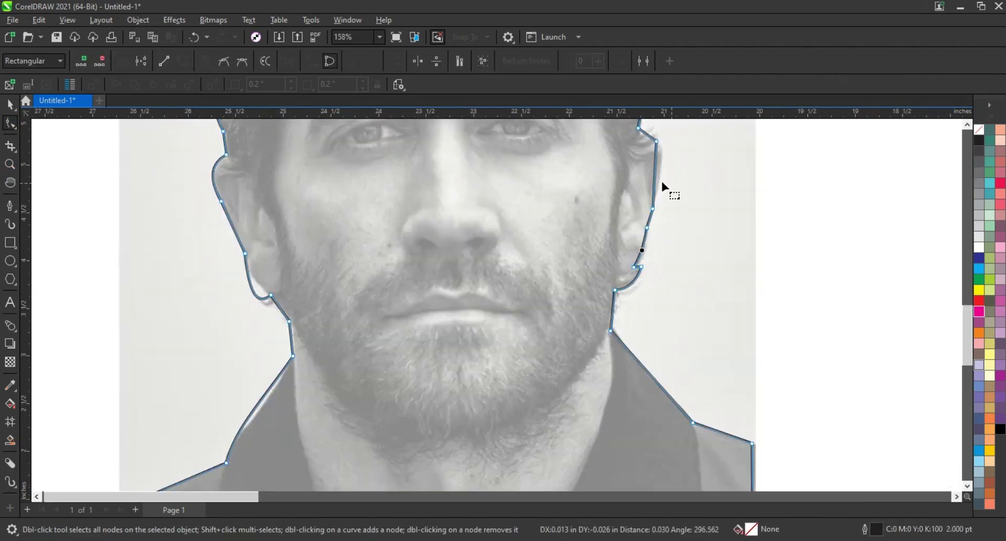
scroll(622, 310, down, 2)
key(space)
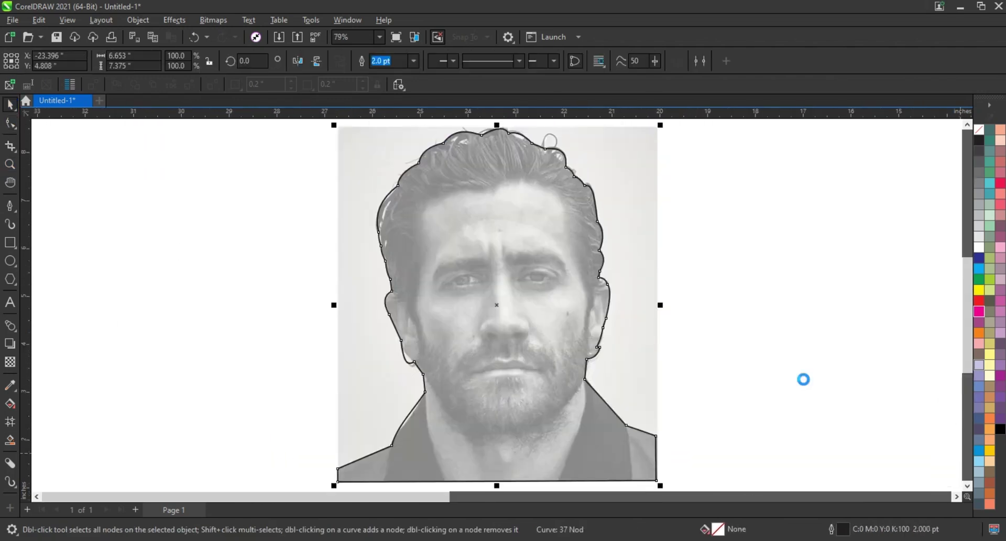
- Set the outline width for new curves to 1.5 pt
key(z)
click(674, 427)
key(F5)
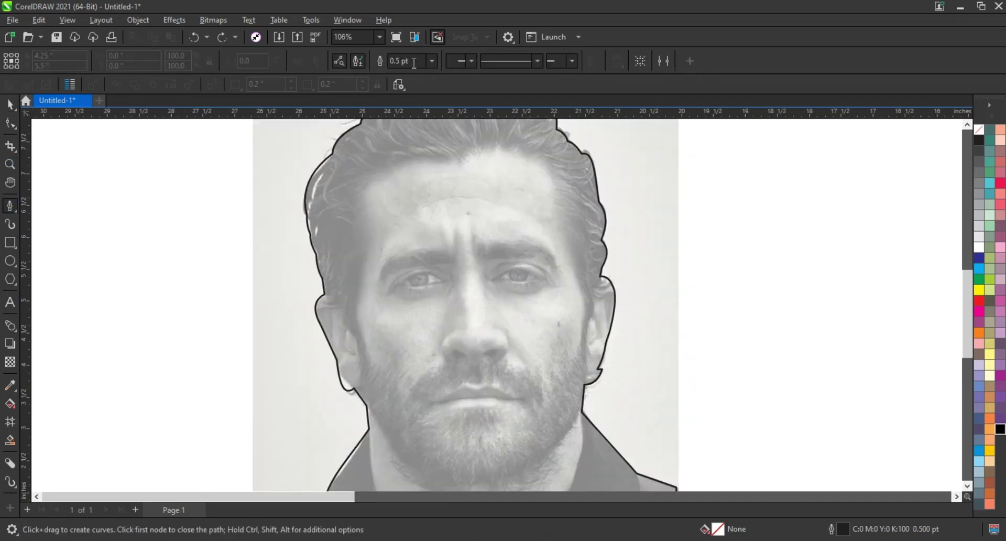
key(Tab)
key(Escape)
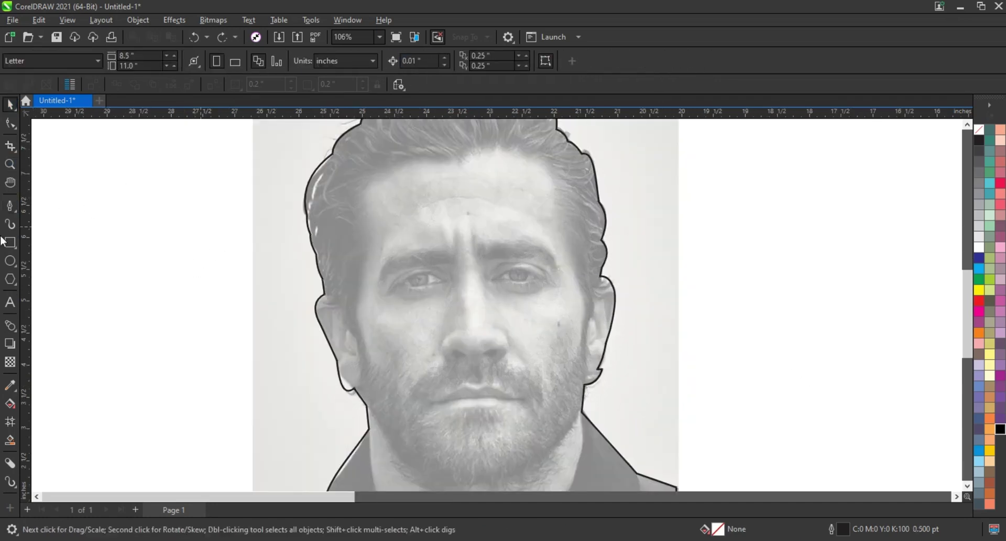
click(432, 61)
click(404, 130)
click(534, 361)
- Trace the jagged hairline with the Pen tool from one sideburn across the forehead to the opposite temple
key(z)
drag(270, 146, 693, 336)
key(F5)
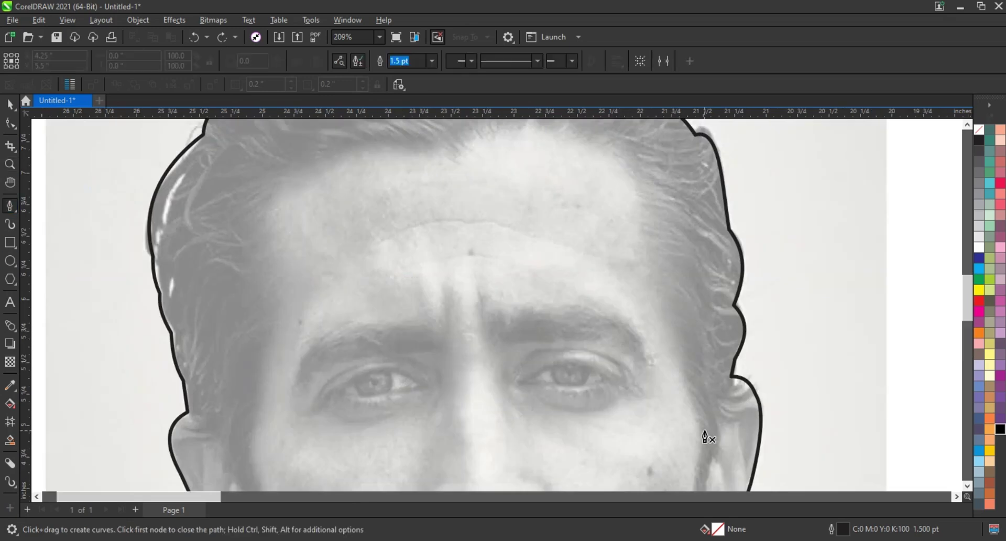
click(704, 431)
click(683, 381)
click(696, 392)
click(577, 145)
click(583, 130)
click(565, 139)
click(568, 118)
scroll(569, 126, down, 1)
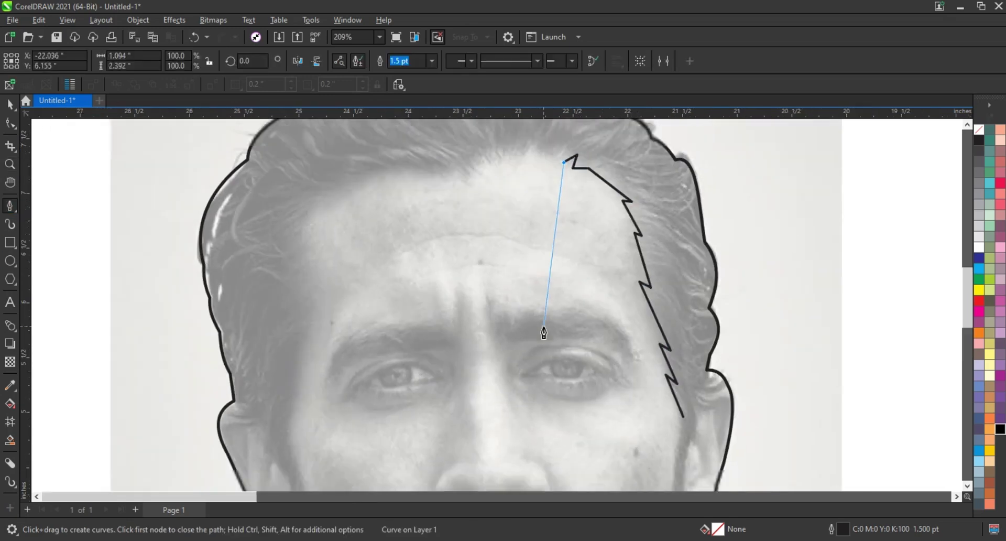
scroll(543, 332, up, 3)
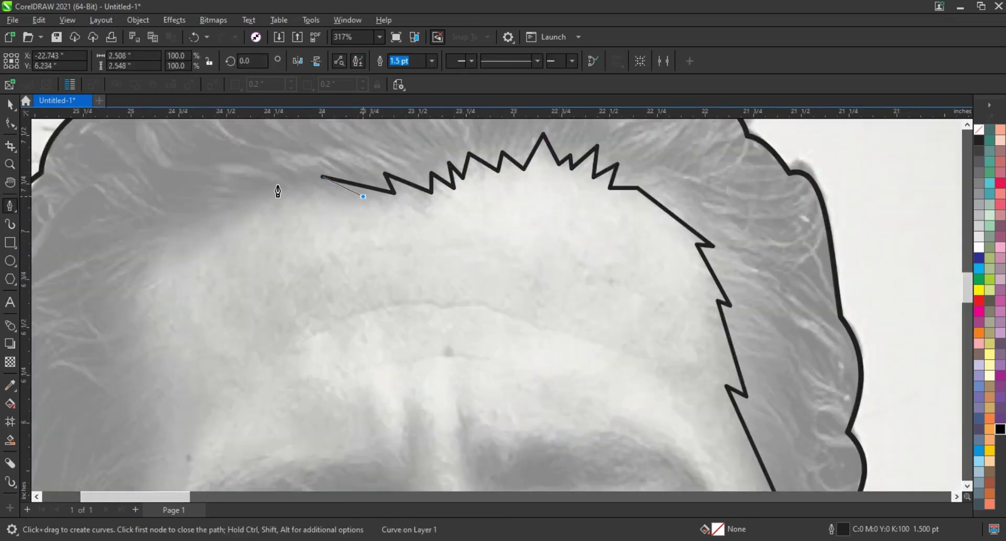
scroll(119, 376, down, 3)
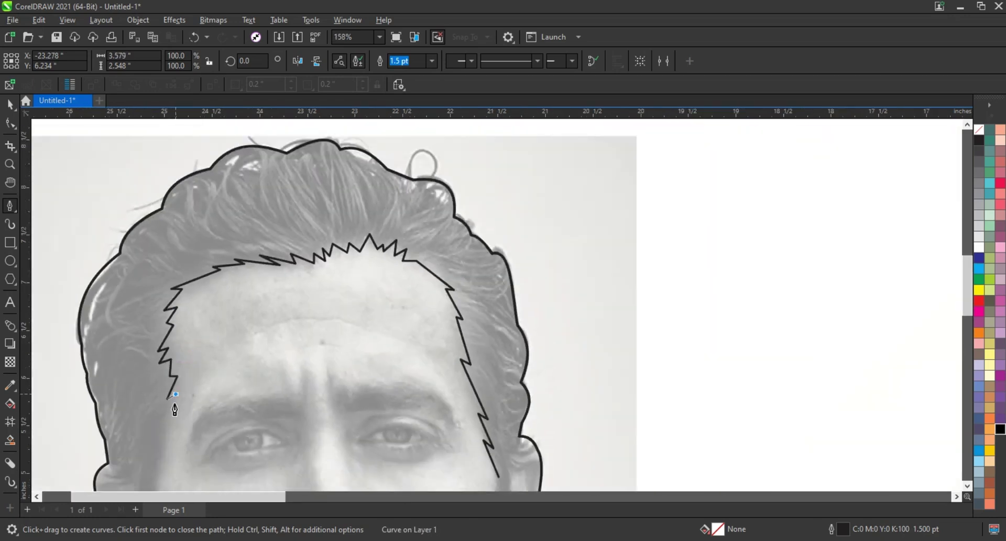
- Continue the face path down the cheek and along the beard and moustache edge, and close it
scroll(175, 409, down, 2)
scroll(198, 348, up, 3)
click(181, 317)
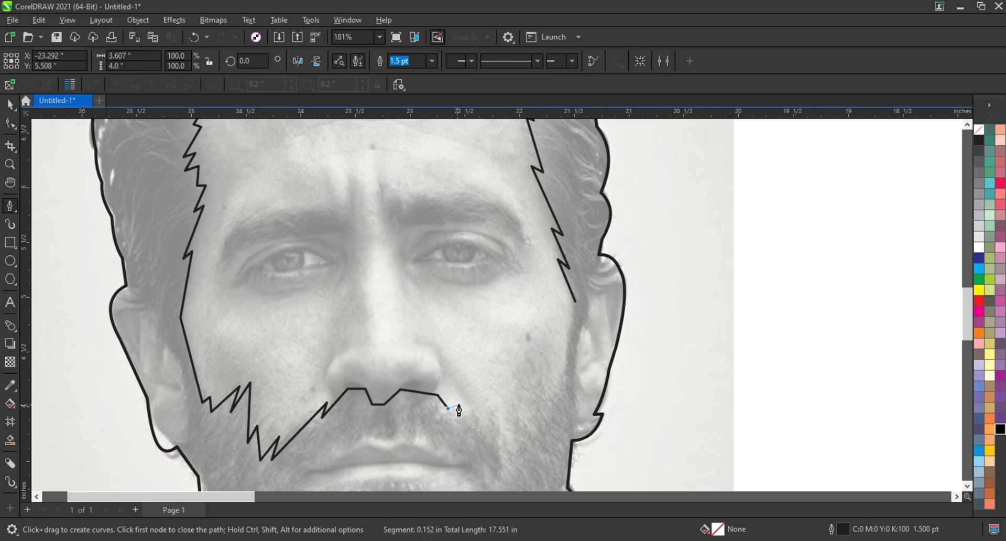
scroll(575, 309, down, 3)
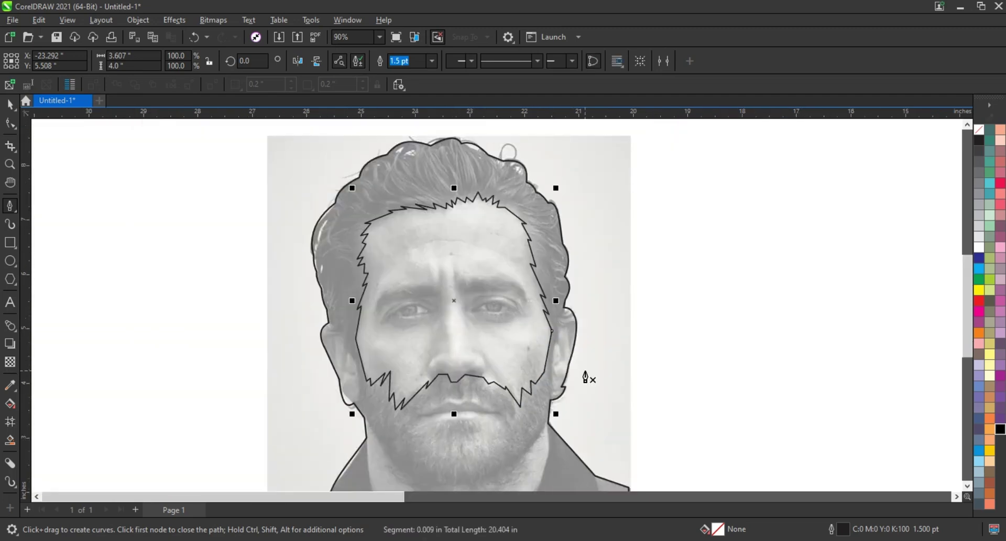
click(587, 377)
- Bend the face outline's segments along the forehead hairline into curved hair tufts
scroll(640, 433, up, 2)
key(z)
scroll(149, 228, up, 2)
key(F10)
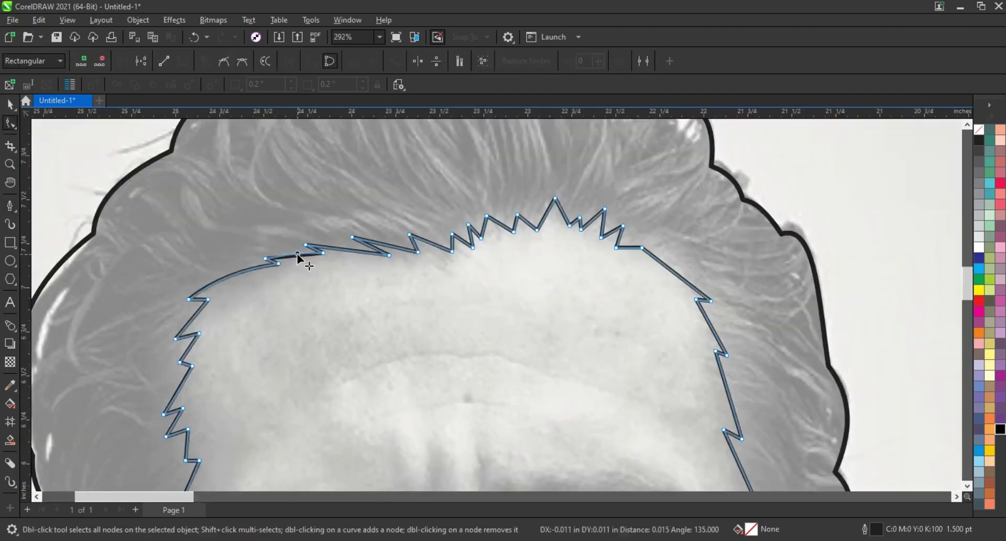
click(455, 242)
drag(492, 218, 497, 222)
drag(545, 215, 556, 221)
drag(574, 216, 617, 224)
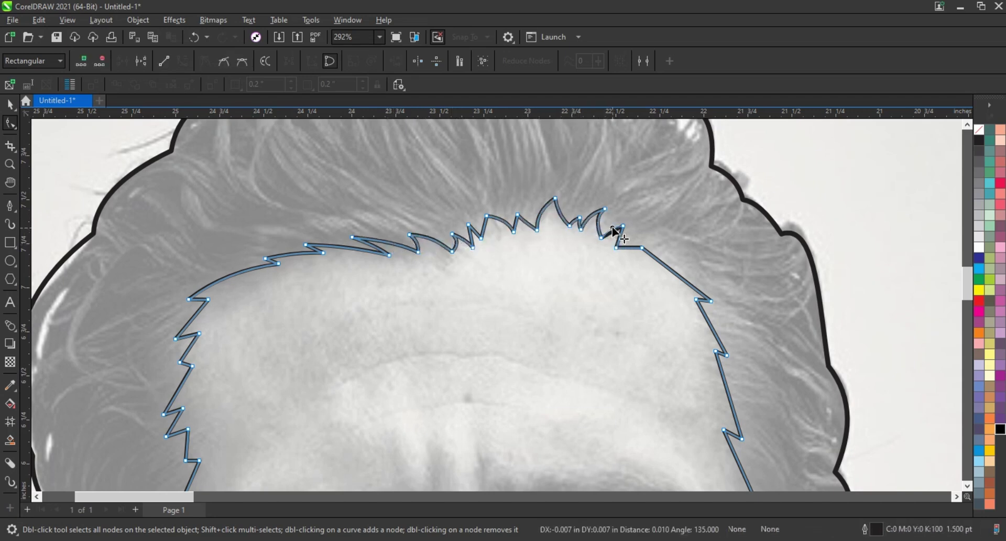
- Curve the face outline's segments down both temples
drag(668, 273, 681, 265)
drag(713, 324, 721, 327)
drag(725, 393, 736, 390)
drag(746, 464, 743, 451)
drag(188, 387, 178, 378)
scroll(178, 378, down, 2)
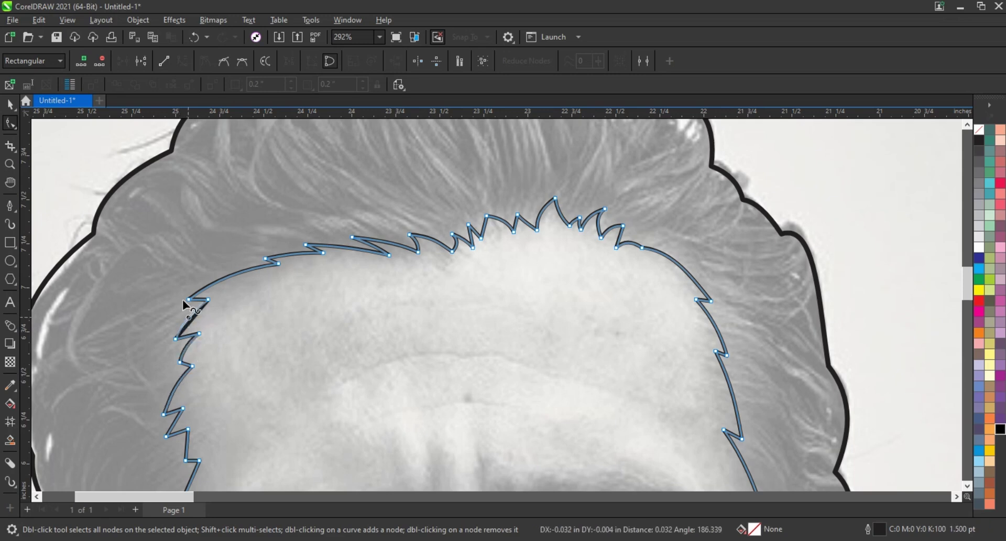
- Curve the face outline along the cheeks, the beard edge and the moustache under the nose
scroll(182, 300, down, 3)
scroll(161, 232, up, 3)
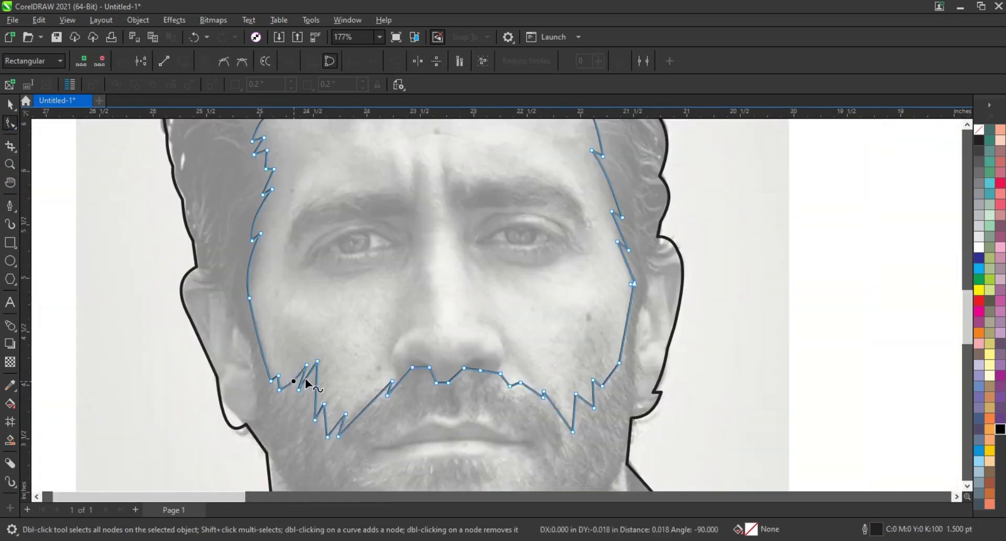
drag(328, 419, 333, 423)
drag(420, 366, 421, 363)
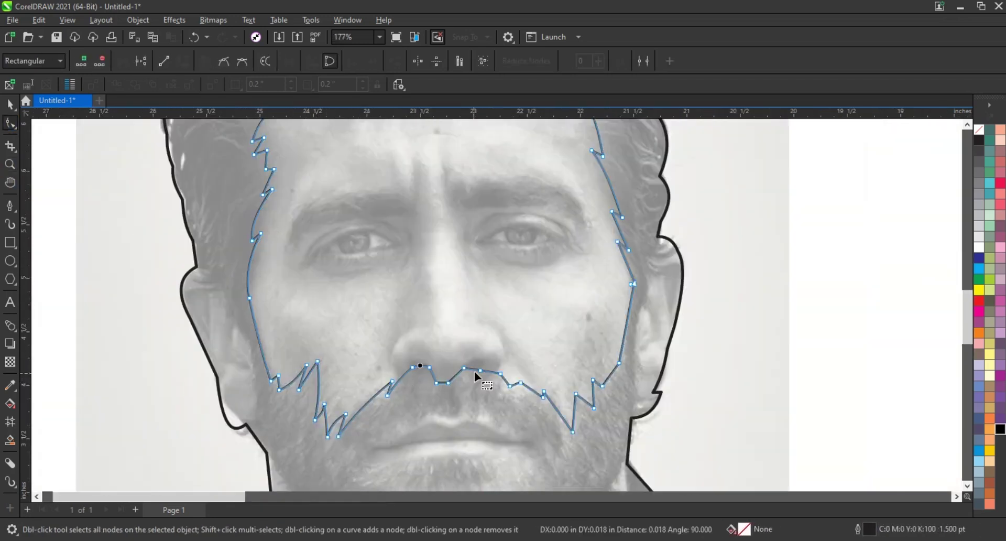
drag(491, 371, 491, 374)
drag(611, 377, 614, 374)
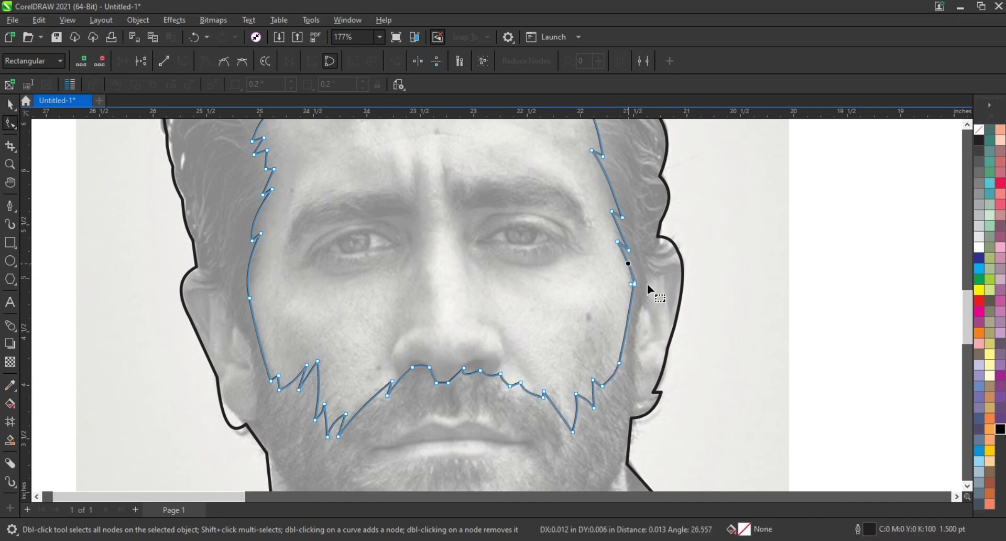
- Place a silhouette with the face area cut out to the left of the photo and fill it black
scroll(449, 213, down, 3)
key(space)
scroll(549, 369, down, 1)
drag(521, 368, 287, 368)
click(999, 429)
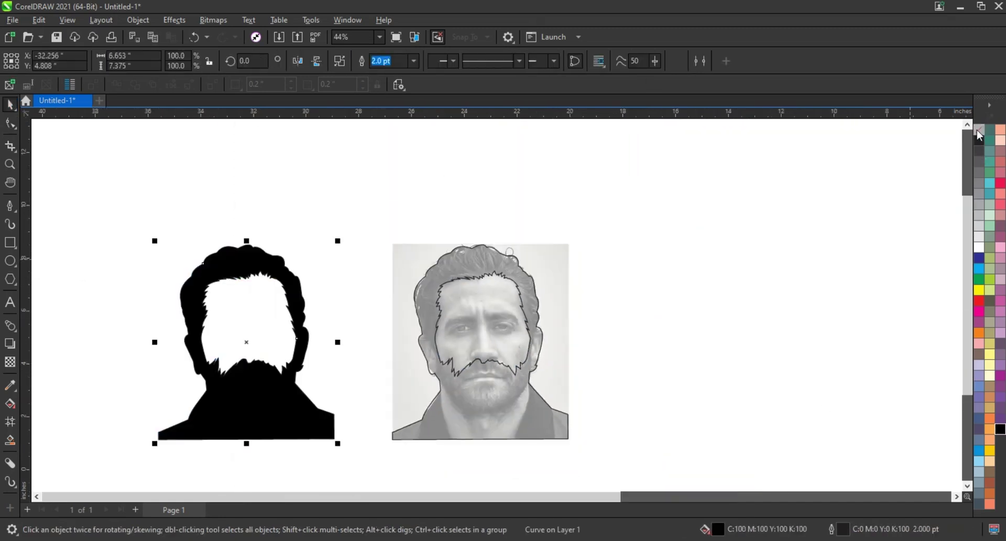
- Trace the jagged lower beard edge from one ear, under the chin, up to the other ear with a 1.5 pt path
click(152, 245)
scroll(508, 394, up, 2)
key(Tab)
click(697, 385)
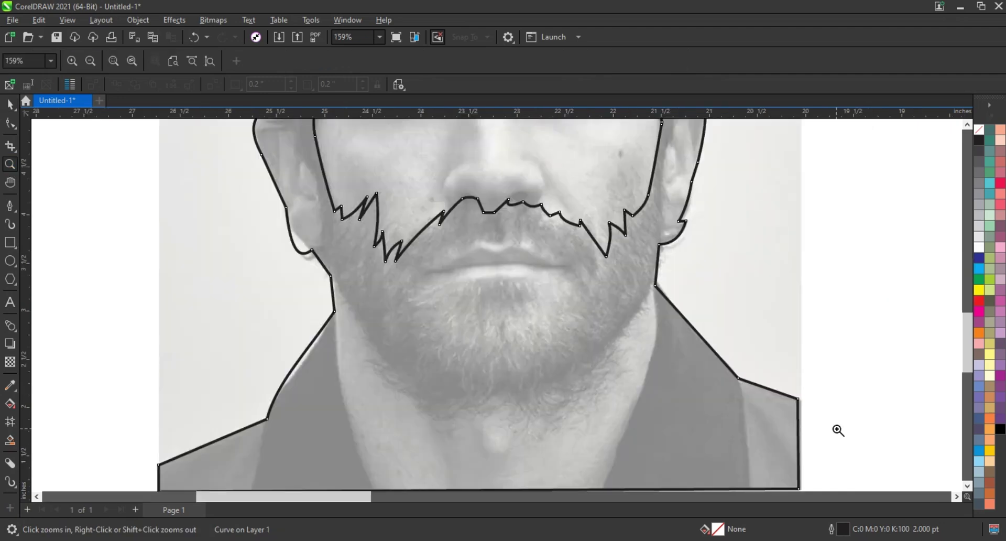
scroll(393, 213, down, 2)
scroll(393, 213, up, 1)
click(10, 205)
click(271, 181)
drag(281, 201, 297, 204)
click(303, 215)
click(323, 250)
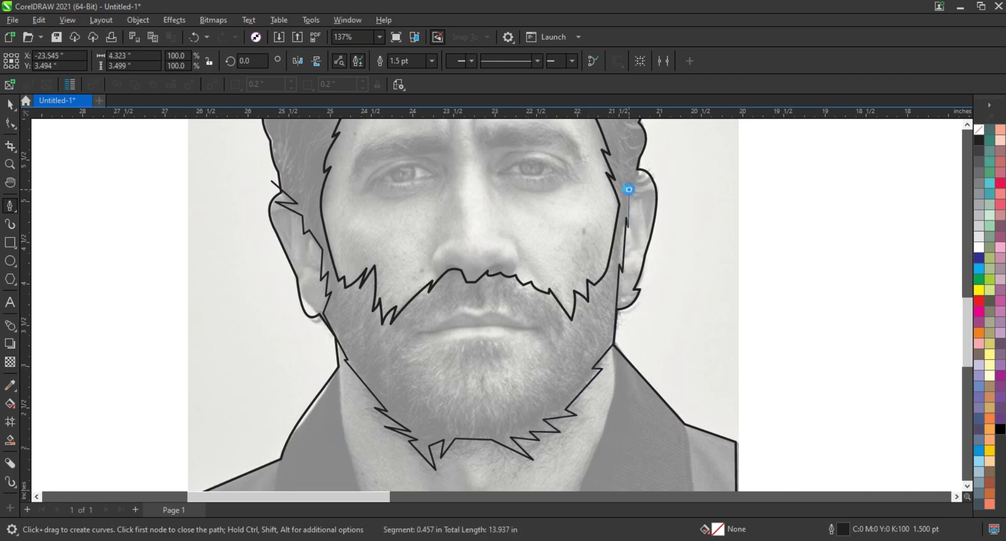
key(space)
- Bend the beard path's segments along the jaw and chin into curved tufts
key(F10)
scroll(436, 472, up, 3)
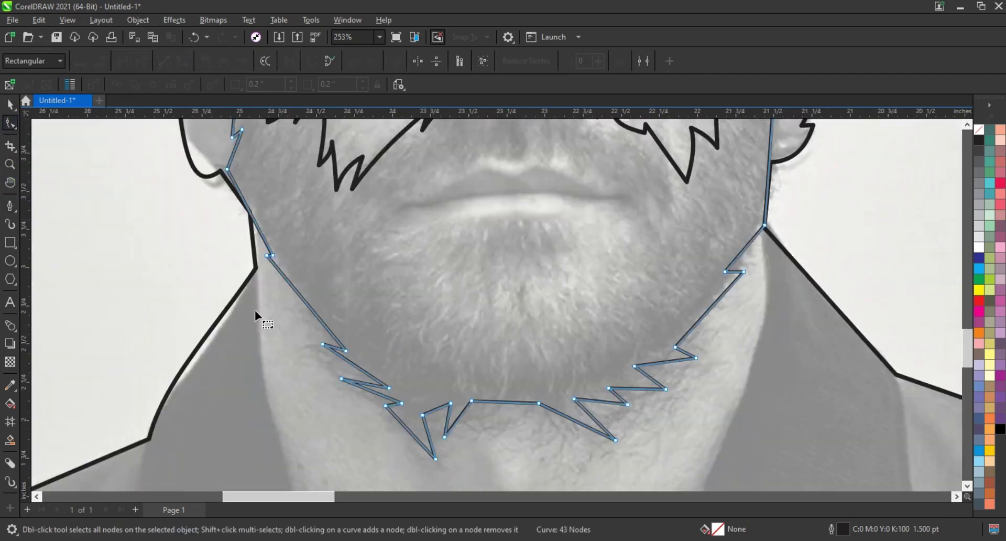
drag(419, 427, 466, 406)
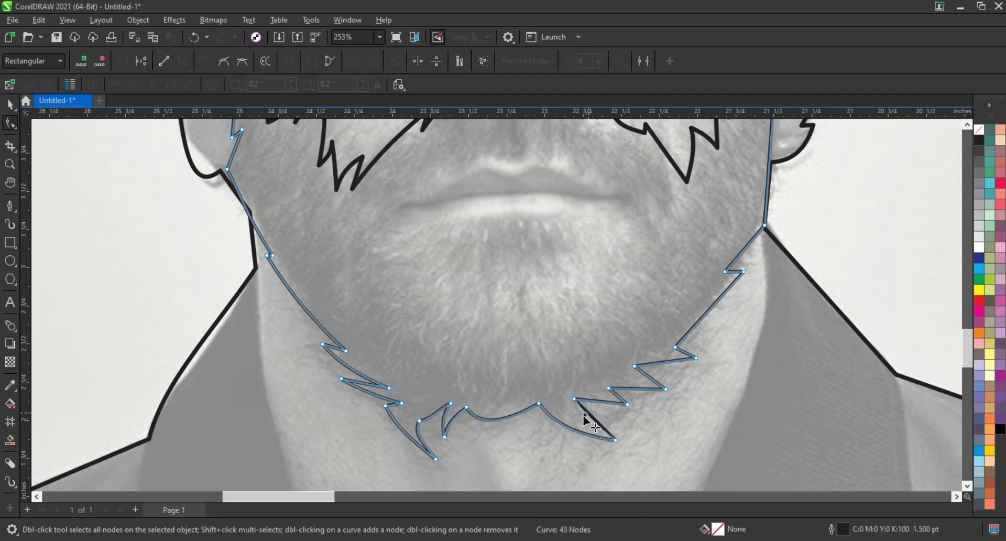
drag(585, 419, 581, 424)
drag(698, 328, 744, 256)
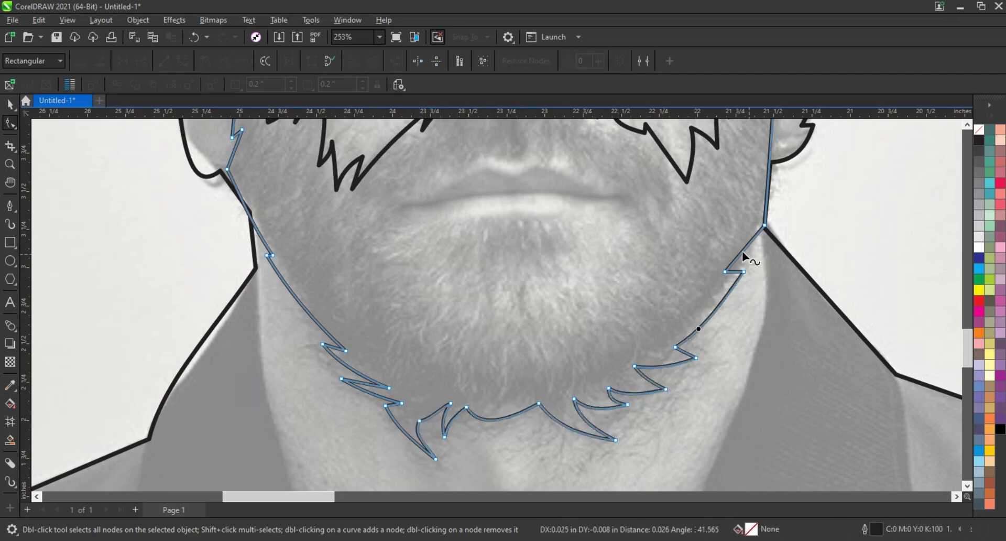
- Curve the upper ends of the beard path alongside both ears
scroll(744, 257, down, 3)
scroll(497, 237, up, 3)
click(477, 130)
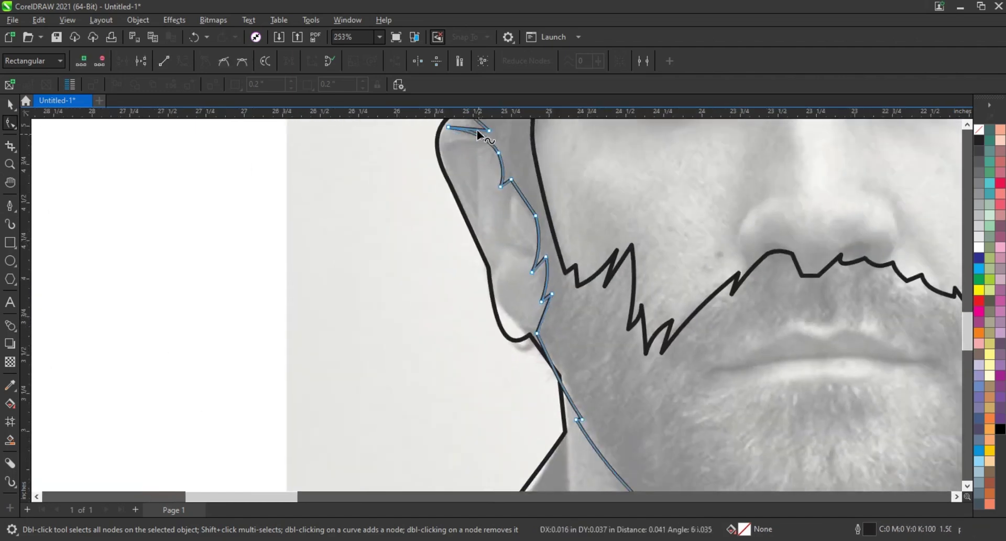
scroll(402, 250, down, 3)
scroll(524, 262, up, 3)
click(643, 302)
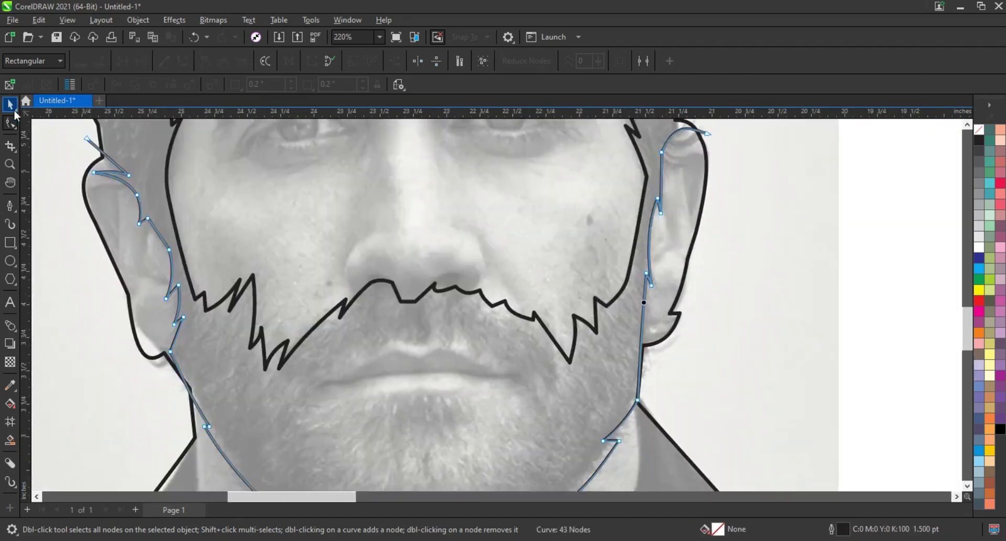
- Draw a closed seven-node outline around the lips with the Pen tool
click(10, 205)
scroll(568, 325, down, 3)
key(z)
drag(276, 220, 639, 382)
click(204, 247)
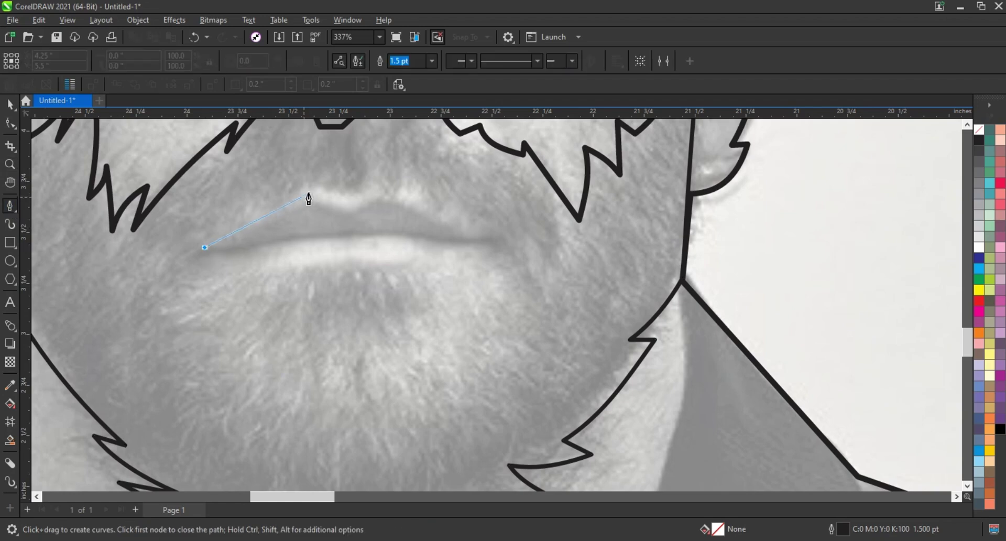
click(312, 192)
click(347, 198)
click(372, 188)
click(504, 239)
click(432, 255)
click(347, 266)
click(204, 247)
- Smooth the lip outline's lower edge by bending its segment and removing the extra node
key(F10)
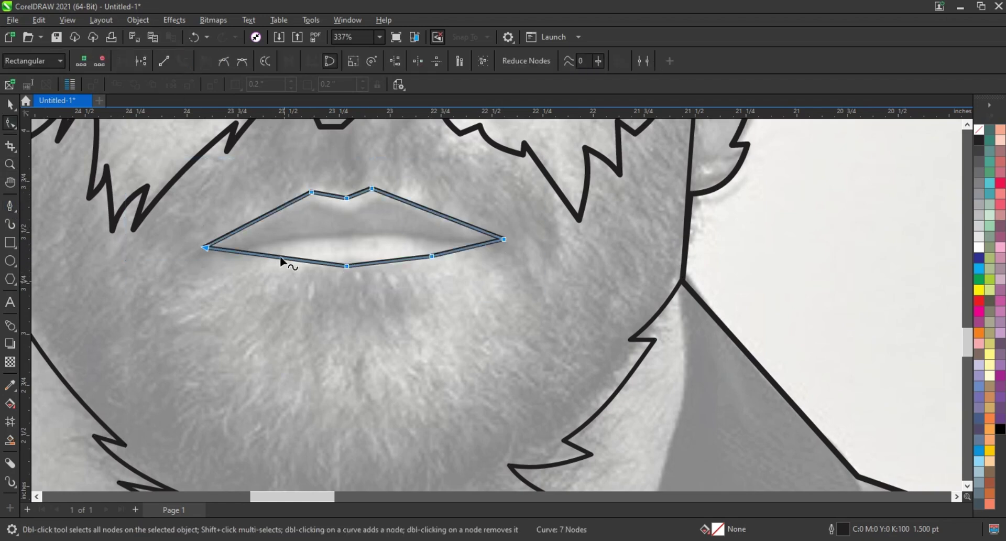
drag(280, 260, 281, 263)
double_click(431, 255)
click(10, 104)
- Smart Fill the hair and beard region, move it to the left of the photo and colour it black
key(F4)
click(518, 384)
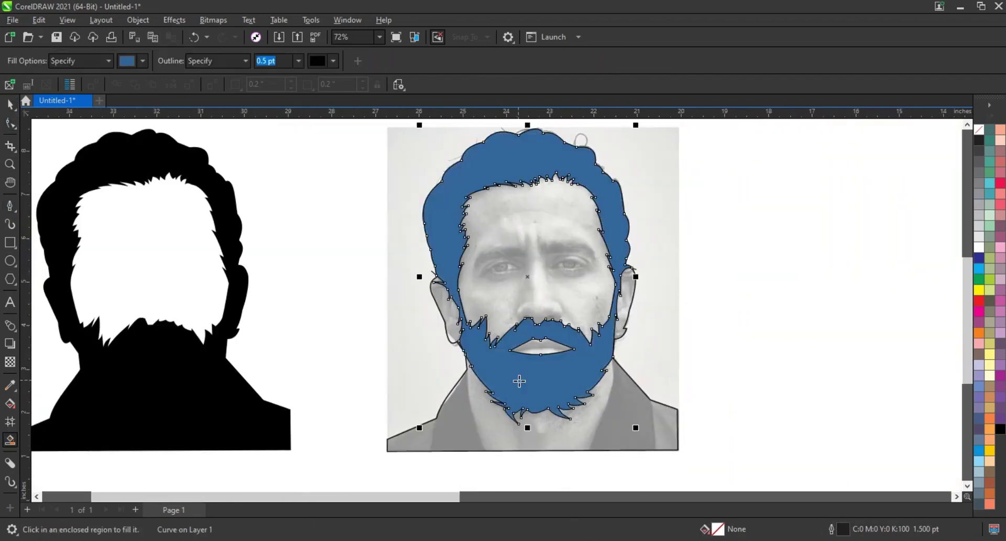
scroll(642, 361, down, 3)
drag(644, 404, 248, 404)
click(1001, 429)
drag(265, 348, 423, 347)
- Draw a closed shape over the jacket on the photo's left side, curving its inner edge along the neck
key(z)
drag(524, 321, 629, 419)
click(10, 205)
click(396, 272)
click(427, 419)
click(256, 423)
click(252, 389)
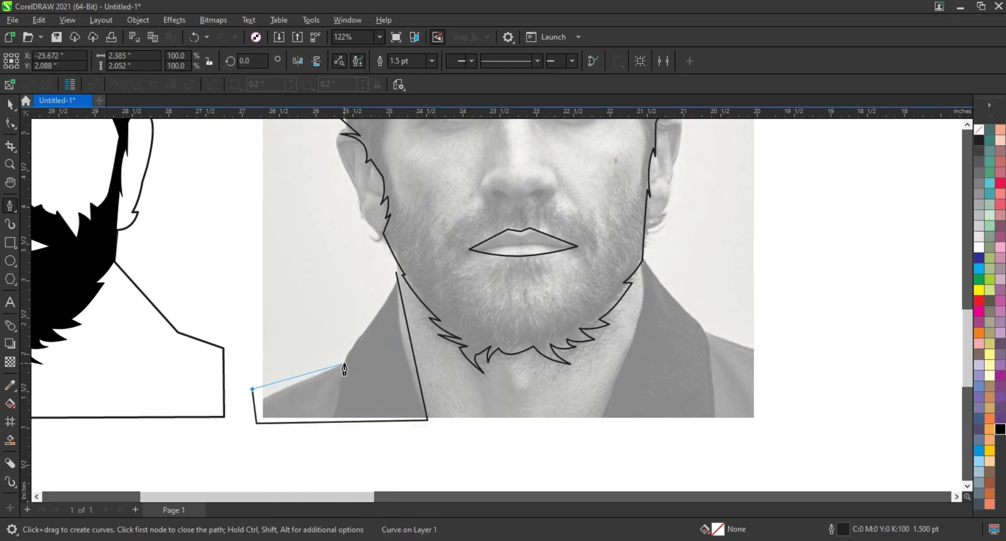
click(396, 273)
drag(412, 345, 414, 360)
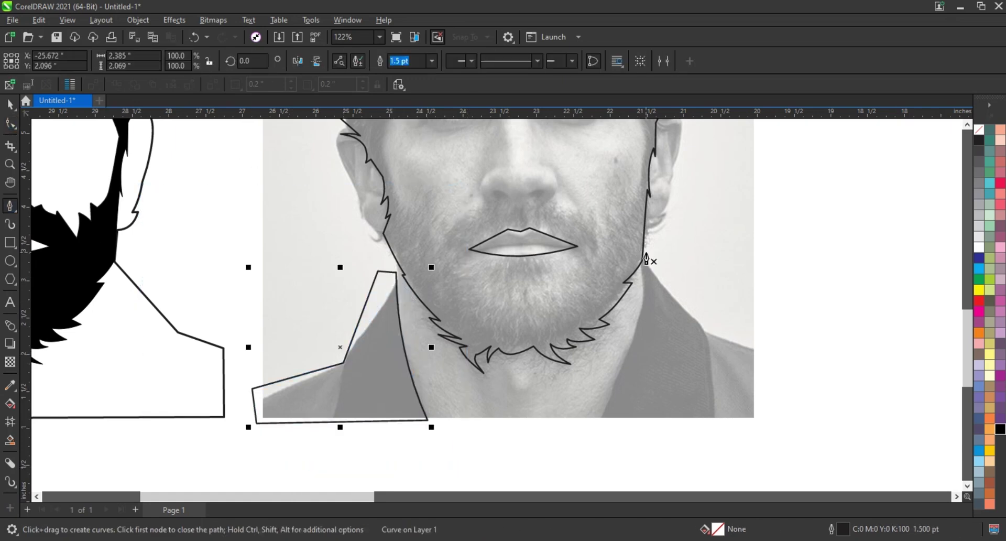
- Draw a matching closed shape over the jacket on the photo's right side and curve its inner edge along the neck
click(643, 251)
click(601, 421)
click(762, 424)
click(758, 346)
click(692, 303)
click(643, 251)
key(F10)
drag(764, 235, 630, 325)
- Move both jacket shapes onto the traced portrait beside the photo and Smart Fill the two jacket regions
scroll(648, 347, down, 2)
key(space)
shift+click(480, 377)
drag(480, 377, 131, 378)
click(105, 375)
click(295, 371)
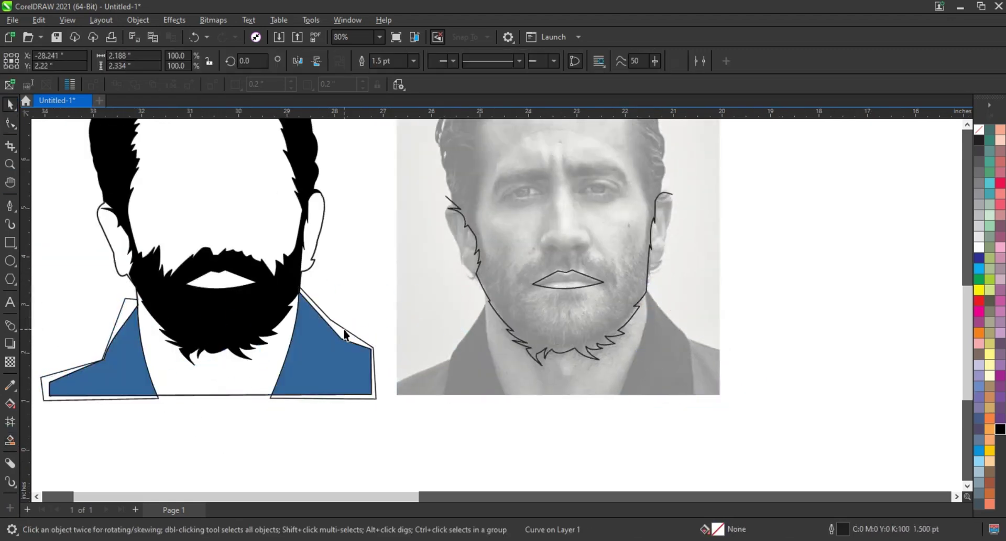
- Draw a closed jagged shape around the eyebrow on the photo's left side
scroll(759, 414, down, 3)
scroll(833, 333, up, 3)
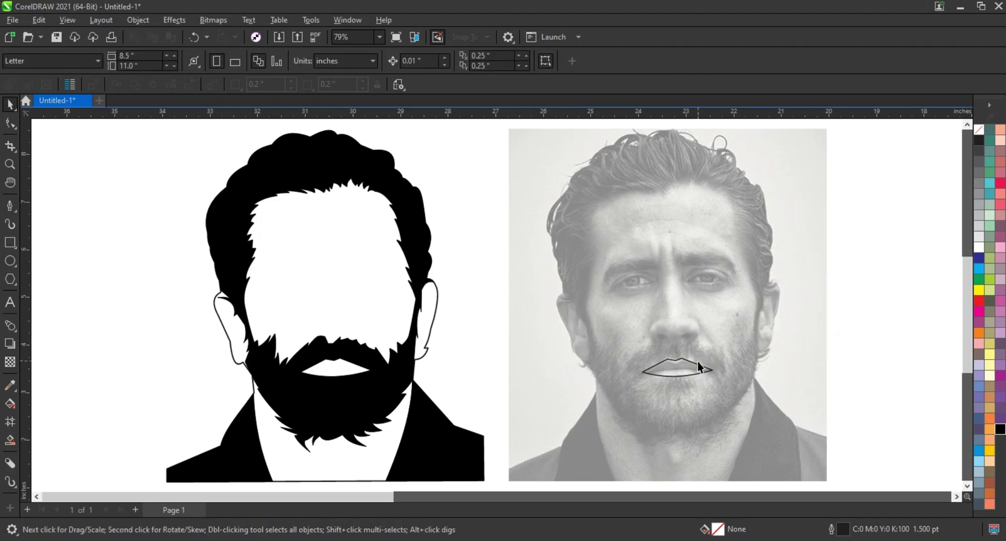
key(z)
drag(582, 245, 720, 298)
click(10, 205)
drag(478, 227, 528, 297)
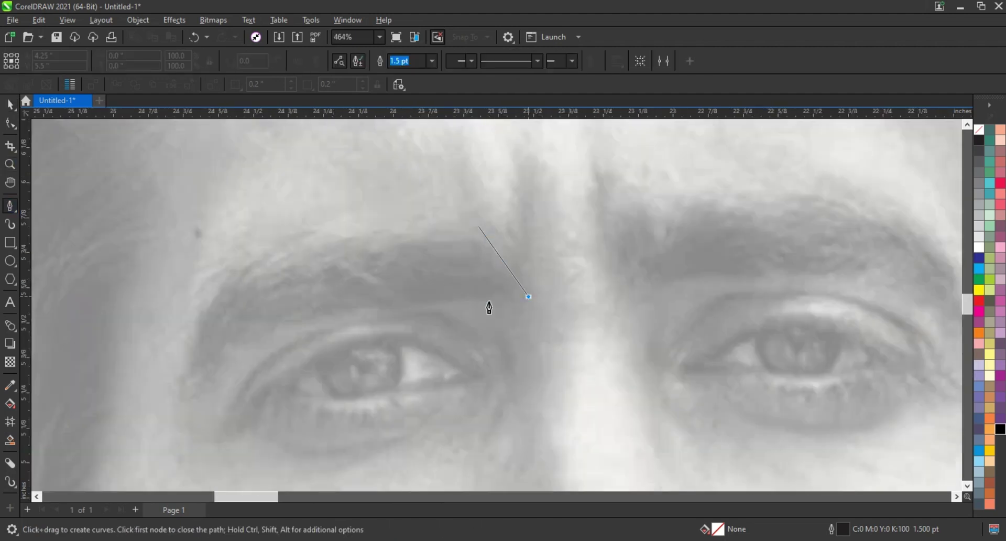
click(356, 296)
click(401, 307)
click(229, 346)
click(178, 402)
click(300, 237)
click(286, 266)
click(478, 225)
- Curve the upper, lower and inner edges of the eyebrow shape to follow the photo's brow
key(F10)
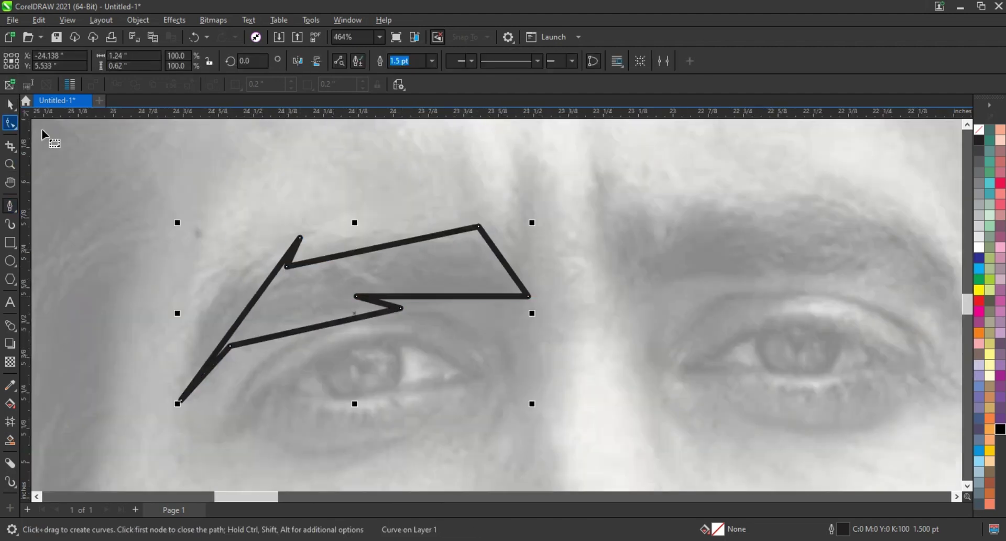
drag(254, 292, 204, 314)
drag(341, 235, 367, 230)
drag(382, 311, 236, 343)
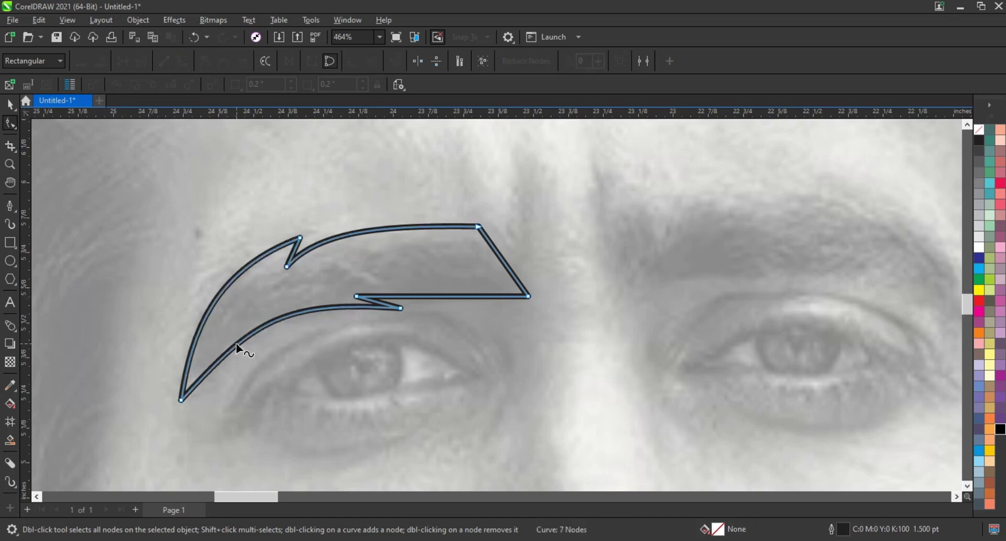
drag(442, 297, 443, 287)
drag(504, 262, 511, 265)
- Set the eyebrow shape's outline to 0.75 pt and fill it black
click(9, 205)
click(432, 61)
click(408, 101)
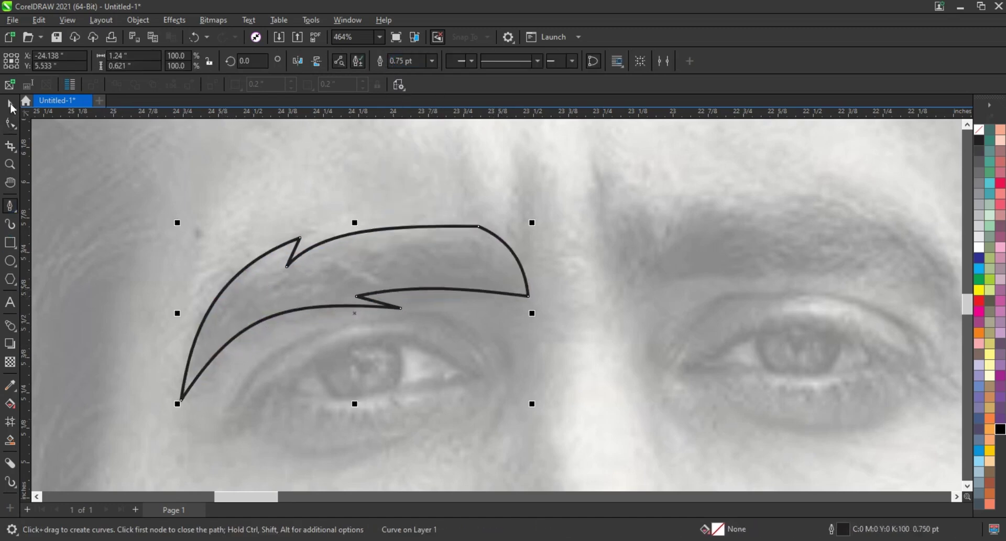
click(999, 429)
- Draw a thin arched crescent along the upper eyelid crease below the eyebrow and fill it black
scroll(560, 196, down, 3)
scroll(352, 229, up, 3)
click(522, 292)
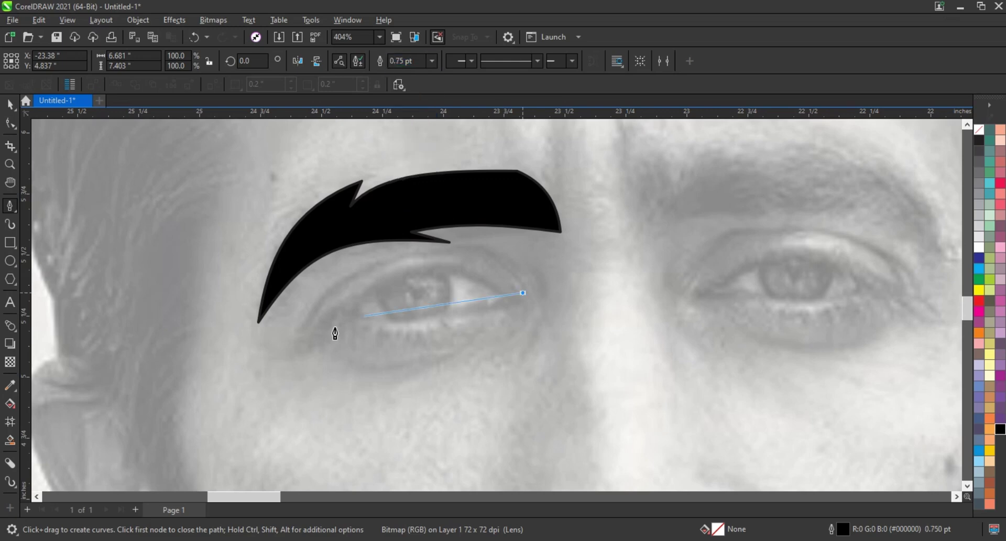
click(304, 336)
click(523, 292)
key(F10)
drag(385, 321, 366, 258)
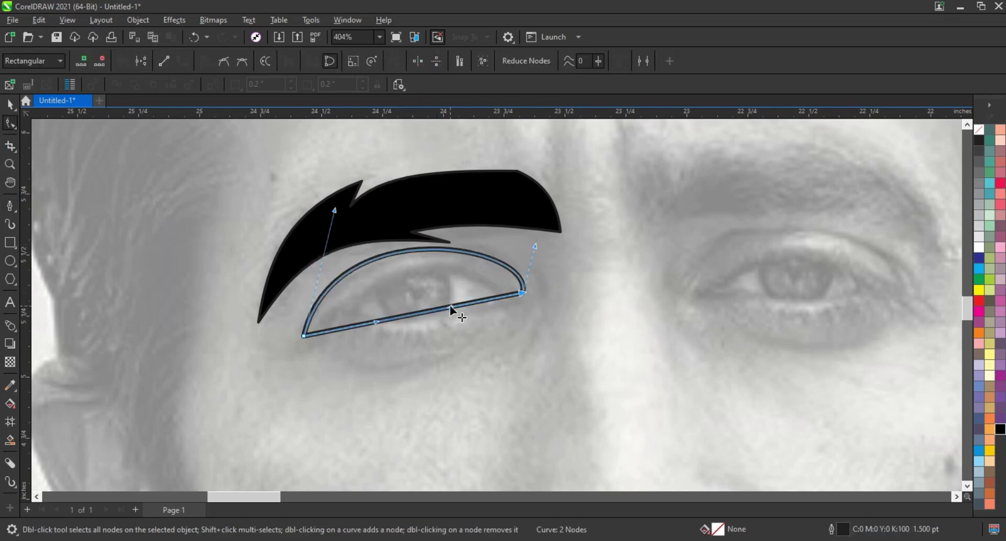
drag(449, 309, 523, 251)
key(space)
scroll(214, 286, down, 1)
- Set the outline width to 0.5 pt and draw a closed straight-edged outline of the eyelids and iris under the eyelid crease
key(z)
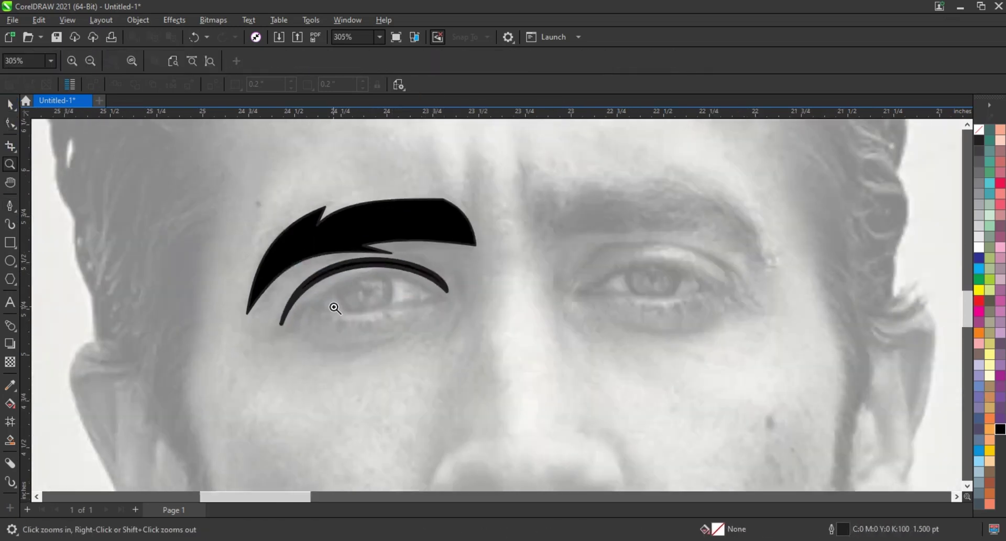
click(334, 308)
click(10, 205)
click(431, 60)
click(405, 90)
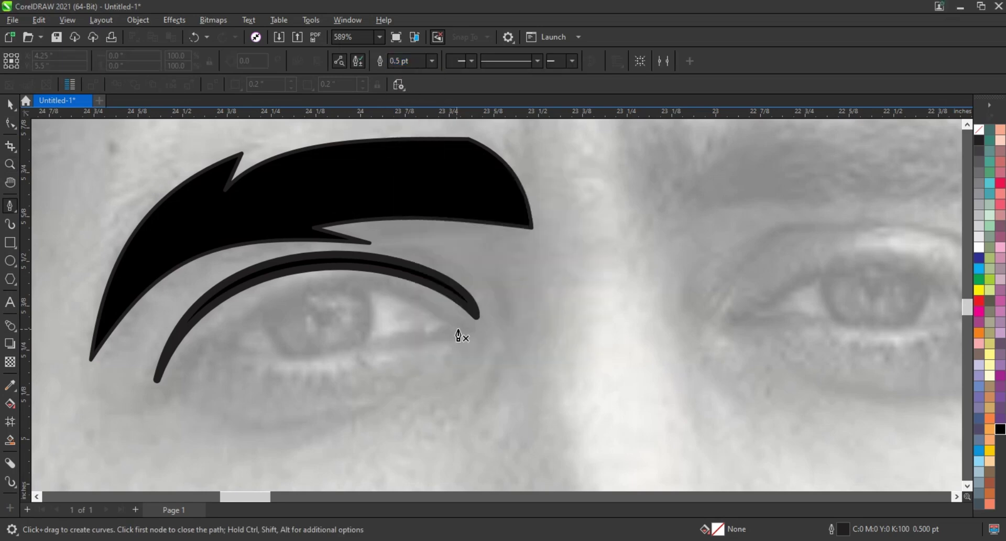
click(262, 316)
click(292, 356)
click(362, 348)
click(205, 339)
click(173, 393)
key(Escape)
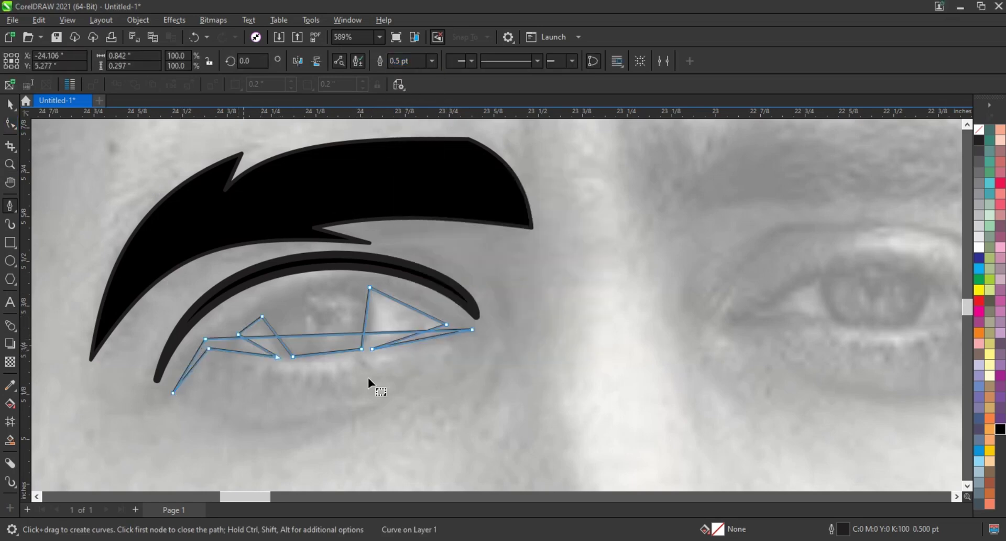
- Curve the segments of the eye outline to follow the upper lid, the iris and the eye corners
key(F10)
drag(262, 337, 330, 274)
drag(403, 285, 417, 298)
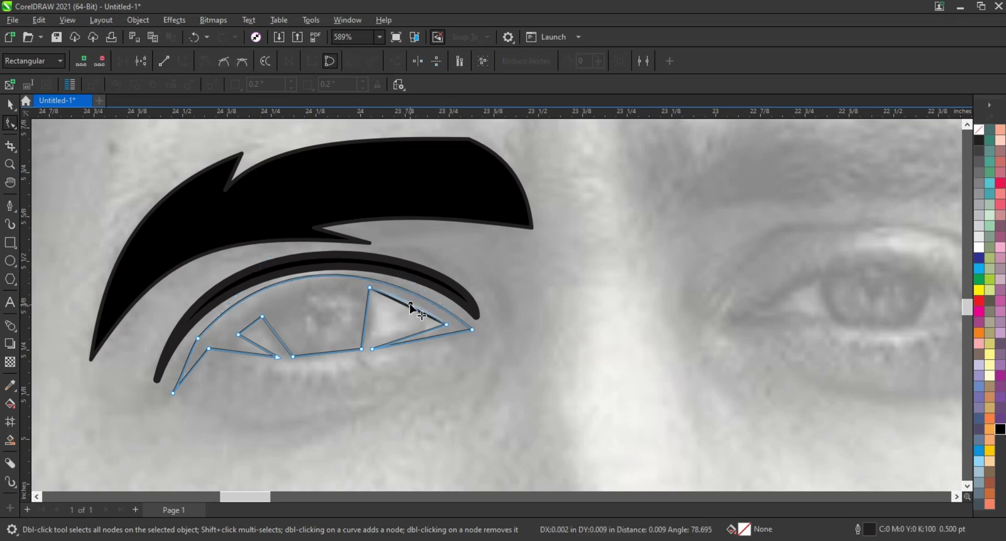
drag(300, 358, 314, 364)
drag(255, 346, 254, 348)
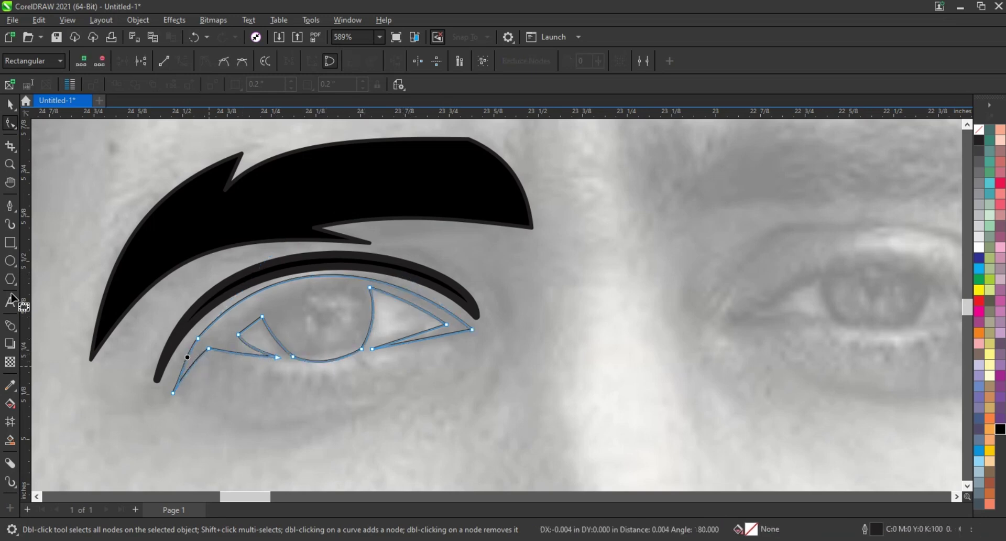
- Draw a closed spiky wrinkle shape beneath the eye and around its inner corner
click(10, 205)
click(413, 370)
click(198, 410)
click(374, 390)
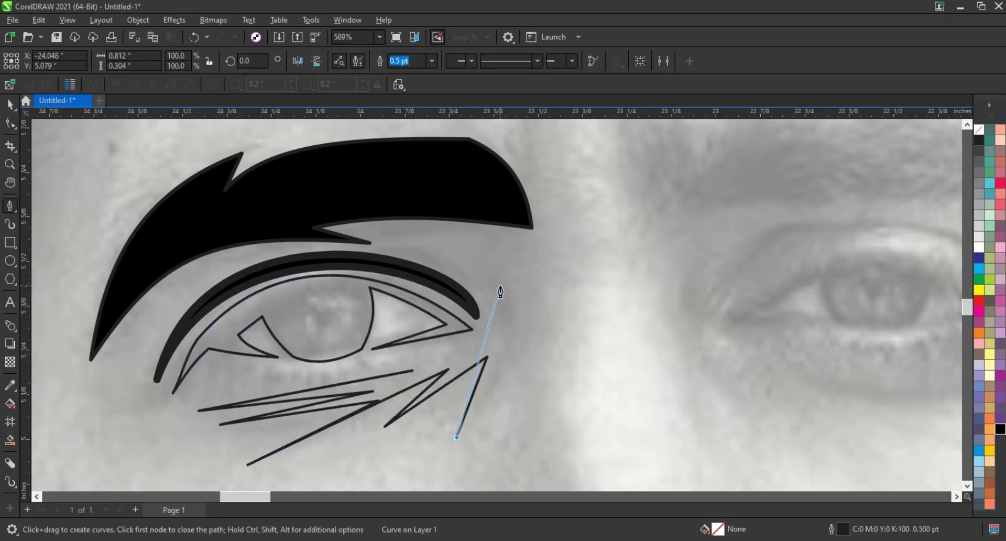
click(482, 249)
click(496, 327)
mouse_move(519, 314)
mouse_down()
mouse_move(521, 294)
mouse_move(501, 294)
mouse_up()
click(412, 371)
- Bend the wrinkle shape's edges into smooth curves and adjust the node beside the inner eye corner
key(F10)
drag(446, 369, 354, 413)
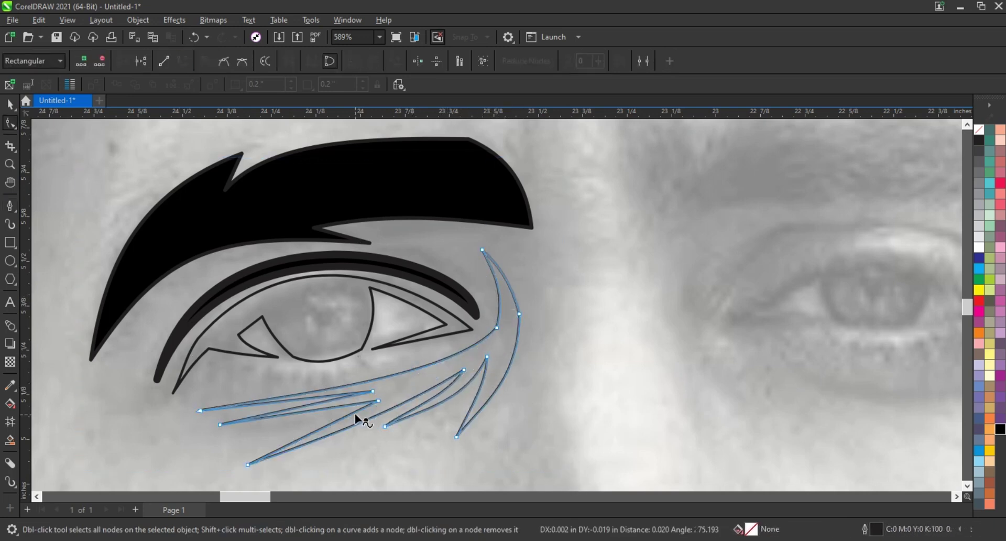
click(312, 398)
click(519, 314)
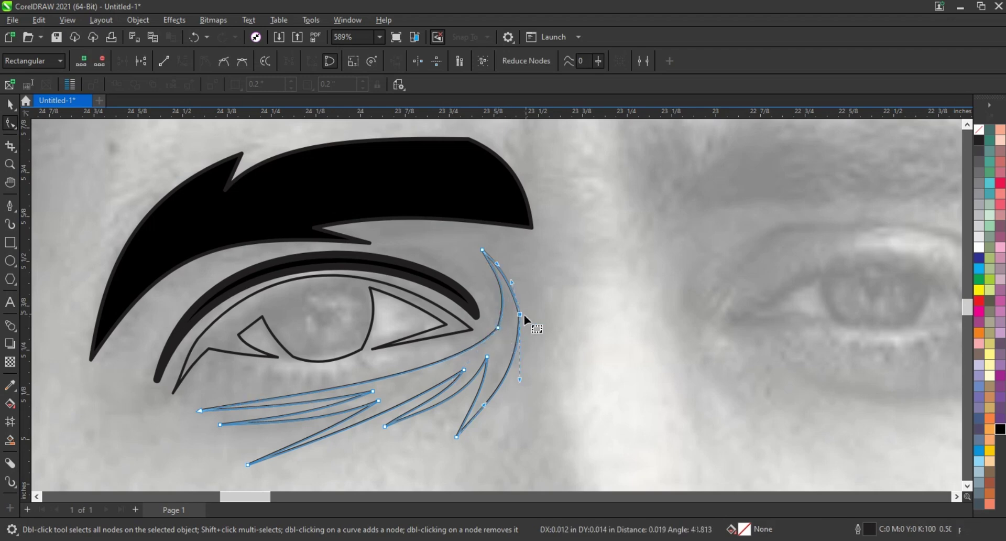
- Colour the eye shapes black without outlines and place a mirrored copy of the eye and eyebrow over the photo's other eye
key(space)
scroll(220, 281, down, 6)
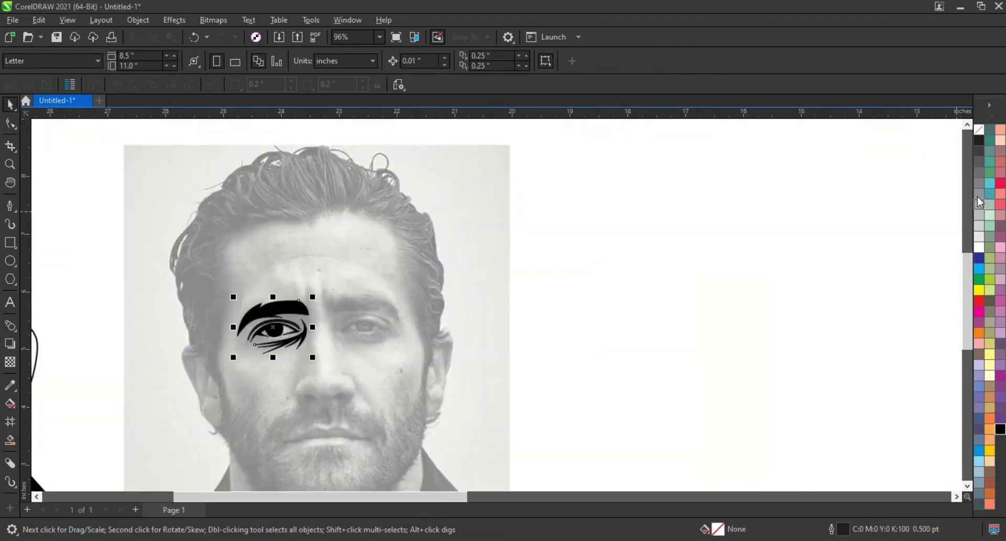
drag(291, 316, 380, 308)
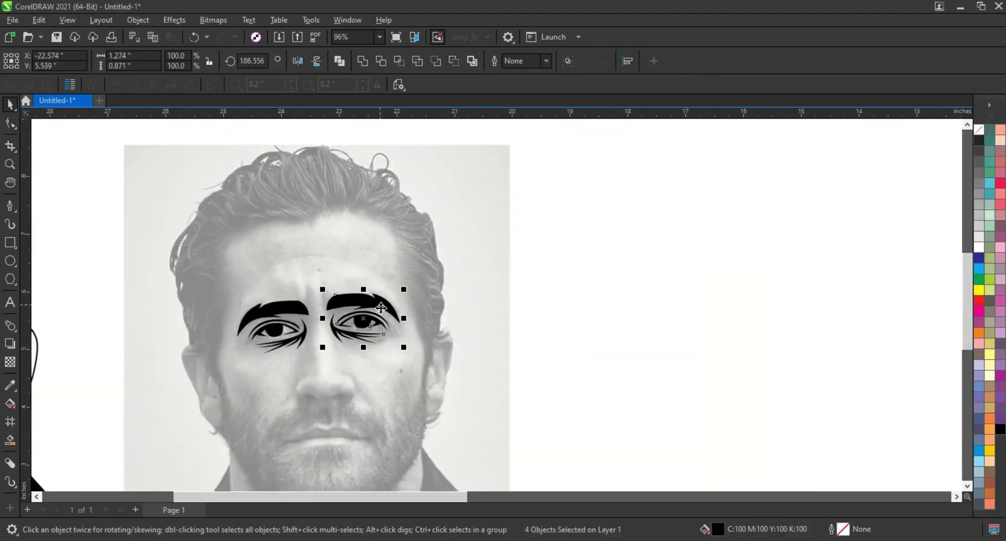
- Group the eye and eyebrow shapes and move both eyes onto the traced portrait beside the photo
key(ctrl+g)
key(F3)
drag(553, 324, 347, 332)
click(693, 346)
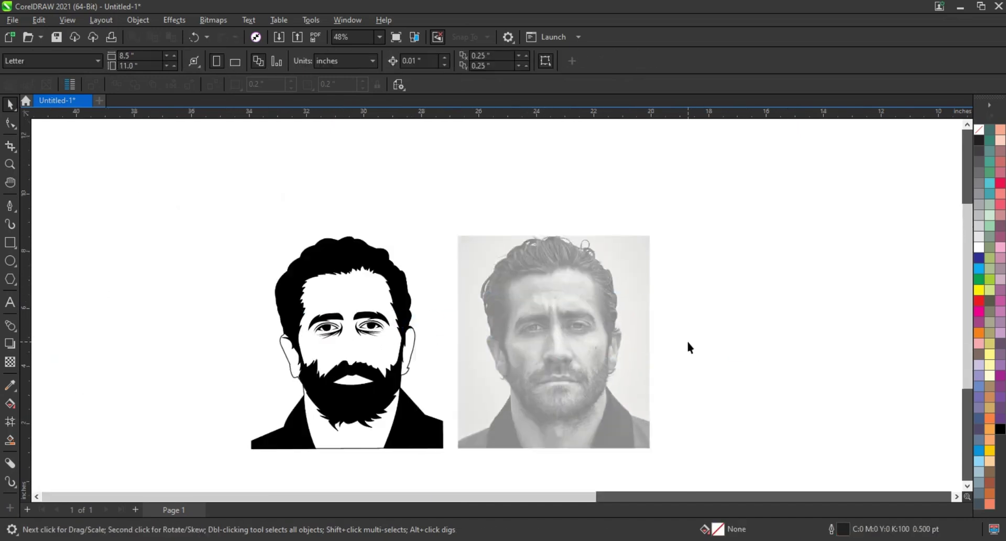
- Draw a very thin closed shape along the line between the lips on the photo
key(F5)
scroll(512, 366, up, 6)
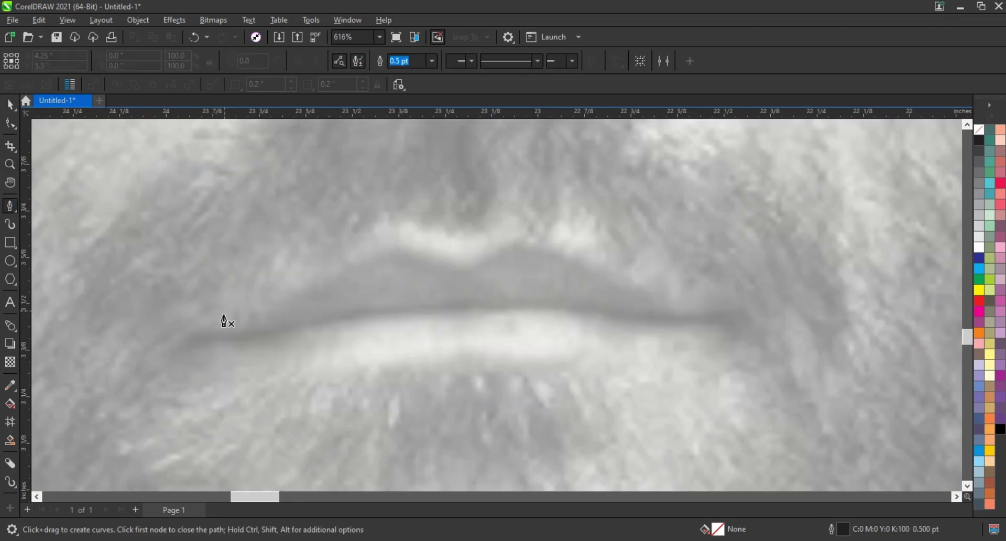
click(191, 337)
click(461, 304)
click(745, 324)
click(190, 337)
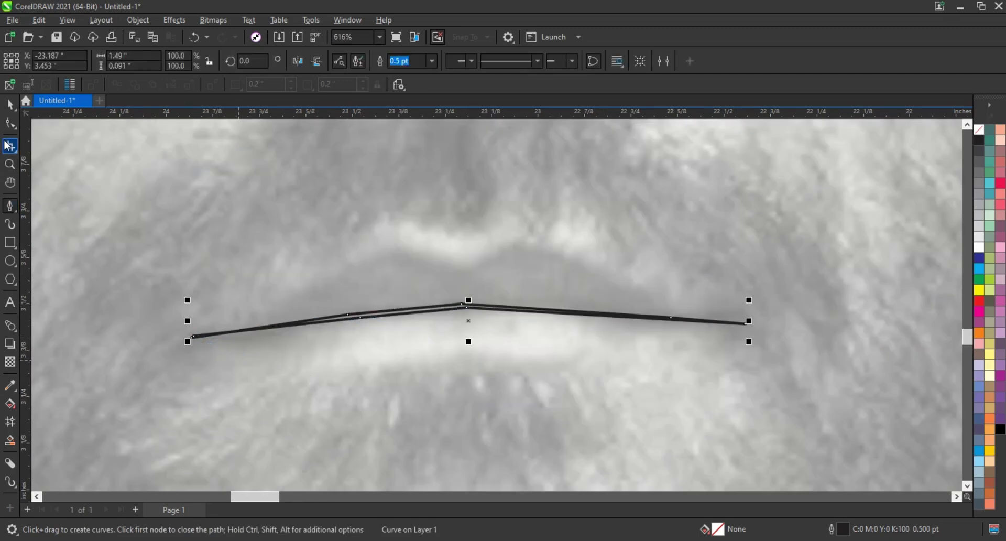
- Make the lip line solid black without an outline, place it on the traced portrait's mouth and stretch it across the lips
key(space)
right_click(966, 131)
key(Escape)
scroll(729, 375, down, 3)
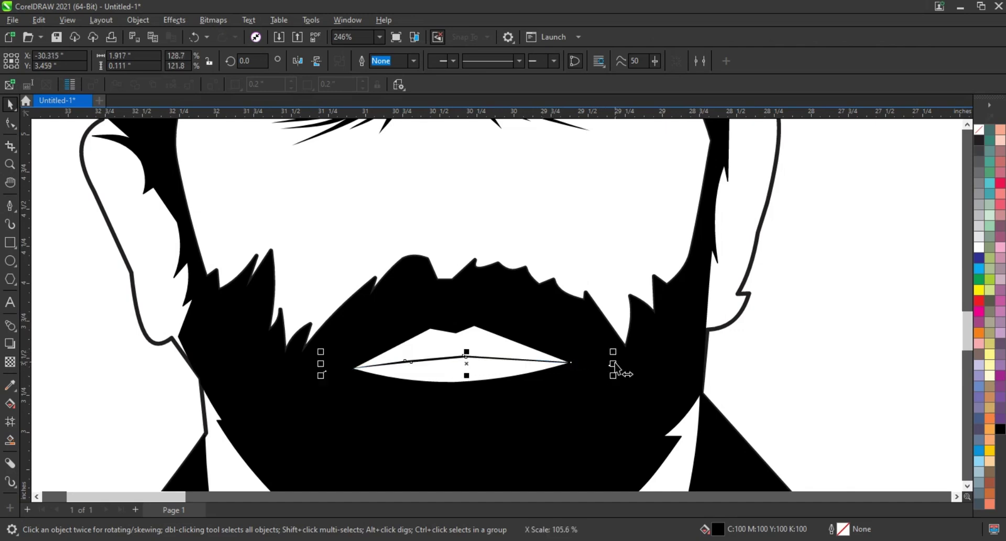
scroll(416, 348, down, 3)
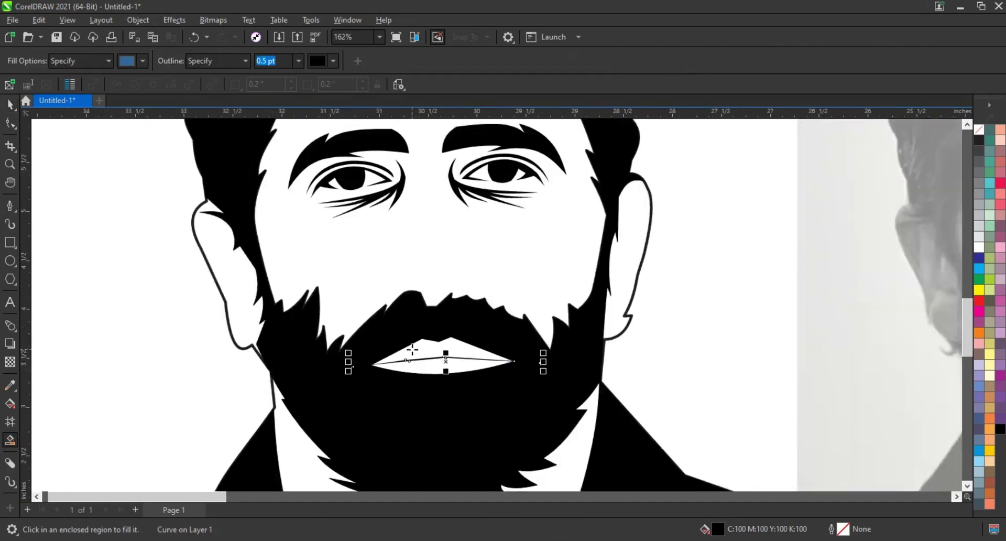
- Smart Fill the upper lip region of the traced portrait and colour it light grey
click(976, 168)
click(979, 205)
key(F3)
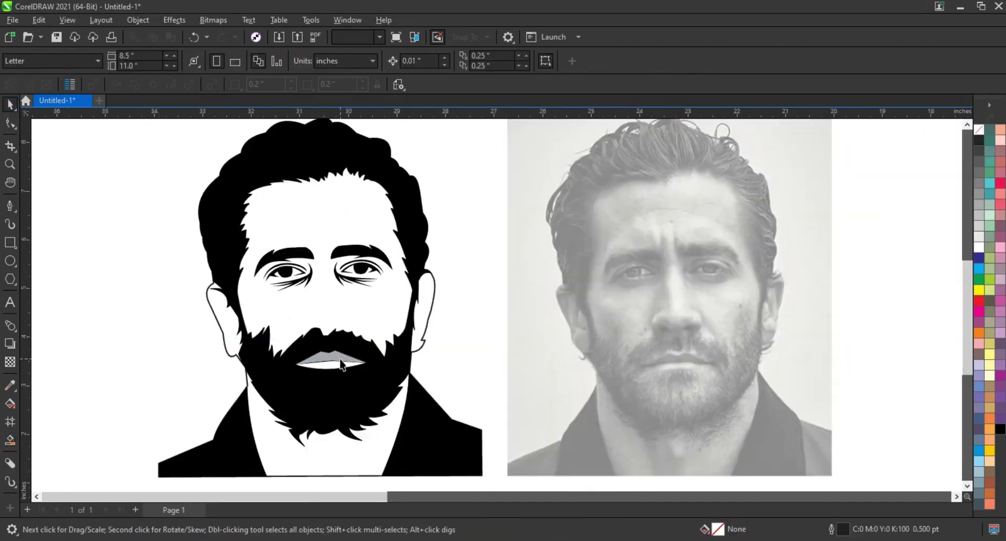
- Draw a black crescent along one side of the photo's nose and mirror a copy onto the other side
key(z)
key(F3)
drag(463, 219, 632, 381)
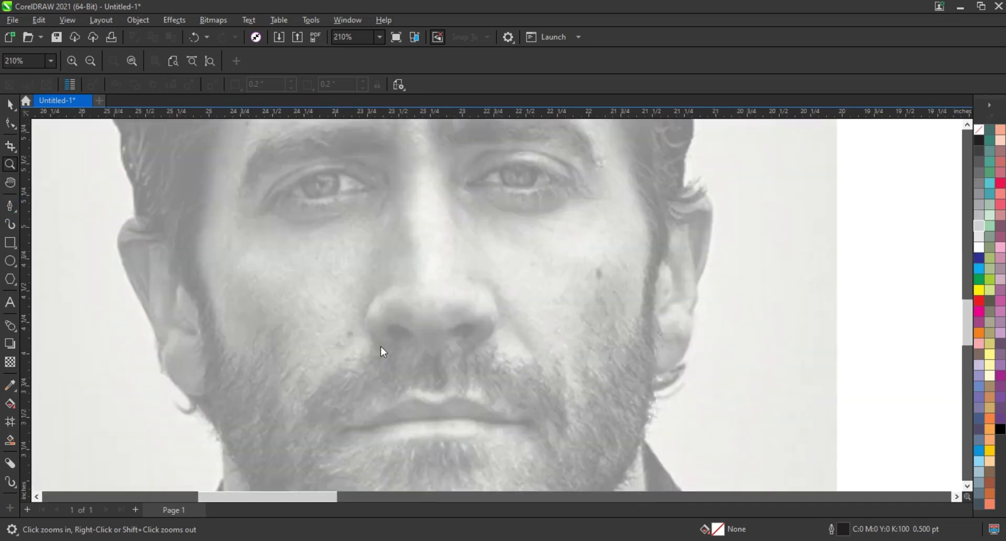
click(471, 274)
double_click(471, 360)
click(10, 123)
scroll(483, 307, up, 1)
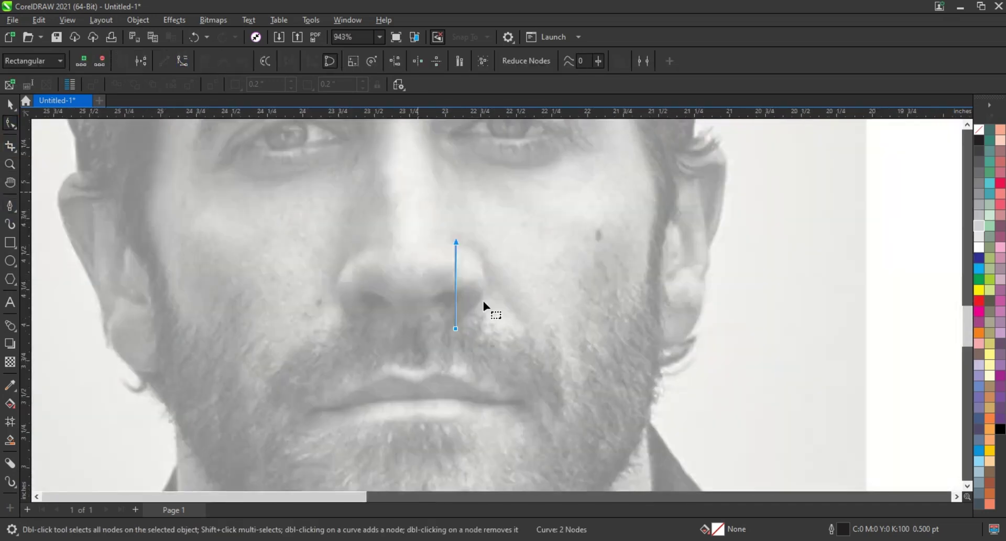
drag(456, 286, 521, 312)
key(space)
- Draw a rounded closed shape over the nostril on the photo's left side and fill it black without an outline
click(9, 164)
drag(314, 220, 550, 336)
click(10, 206)
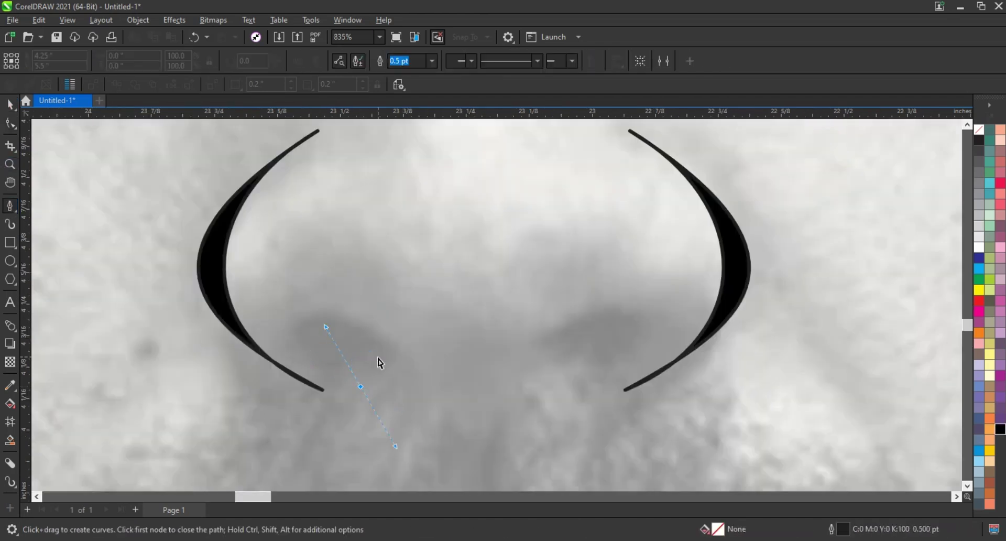
click(340, 396)
double_click(396, 356)
key(F10)
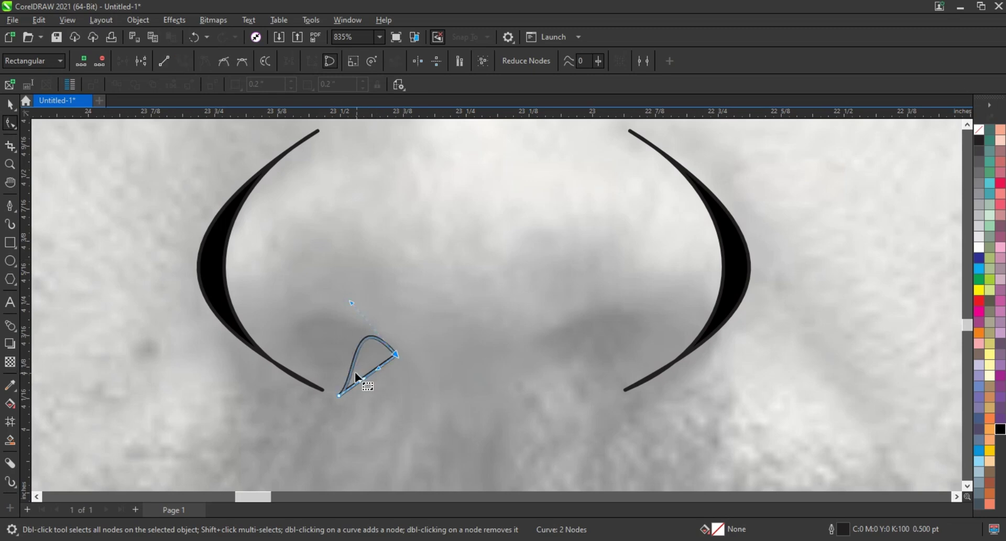
drag(354, 371, 377, 385)
key(space)
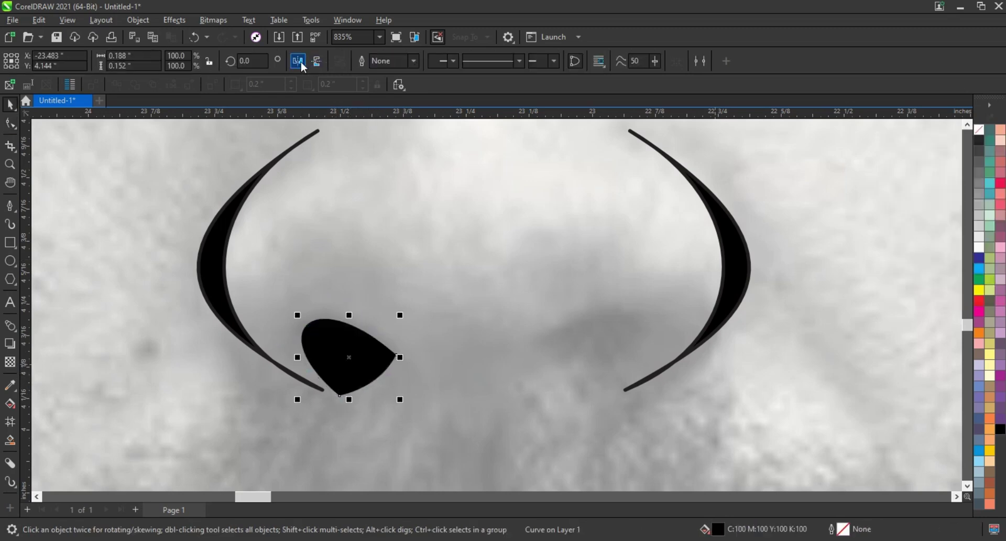
- Place a mirrored copy of the nostril on the other side and move the nose shapes onto the traced portrait
click(297, 61)
drag(352, 347, 597, 346)
scroll(513, 343, down, 10)
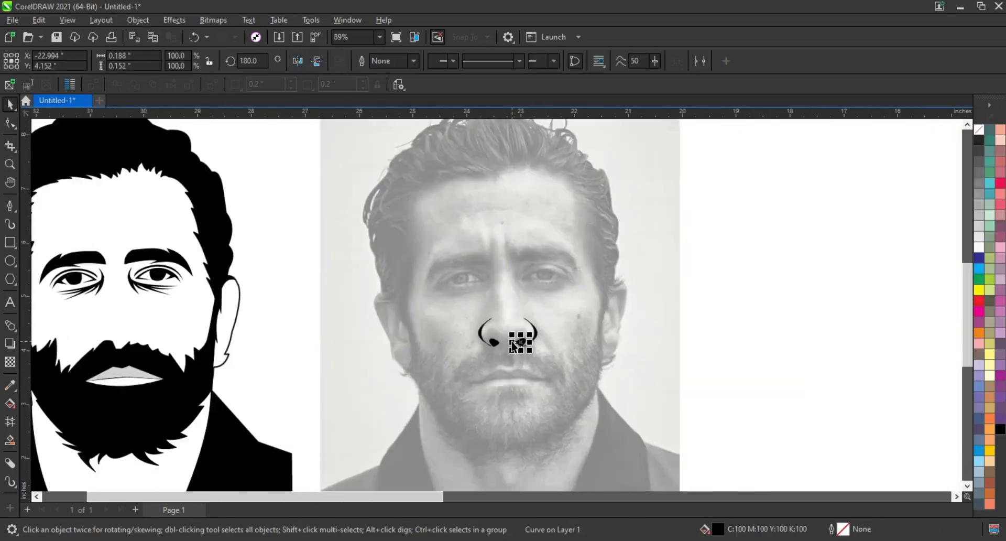
scroll(514, 343, down, 4)
drag(498, 404, 249, 406)
scroll(149, 416, up, 3)
- Draw a freehand outline around the inner face from forehead to mouth and move it onto the traced portrait
click(10, 206)
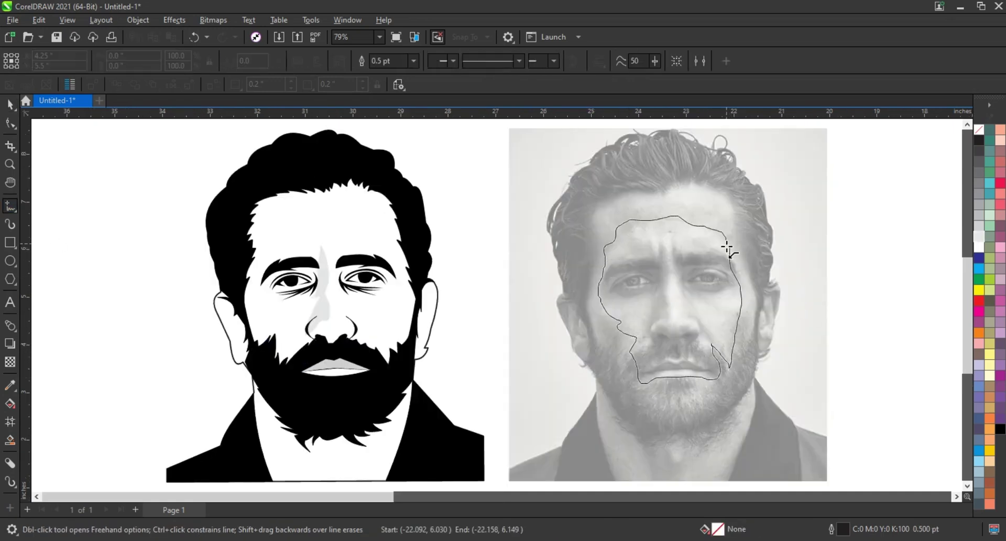
drag(727, 247, 727, 245)
key(space)
drag(674, 298, 329, 298)
- Smart Fill the area between the freehand outline and the hairline and colour it pale grey without an outline
click(9, 439)
click(389, 344)
key(space)
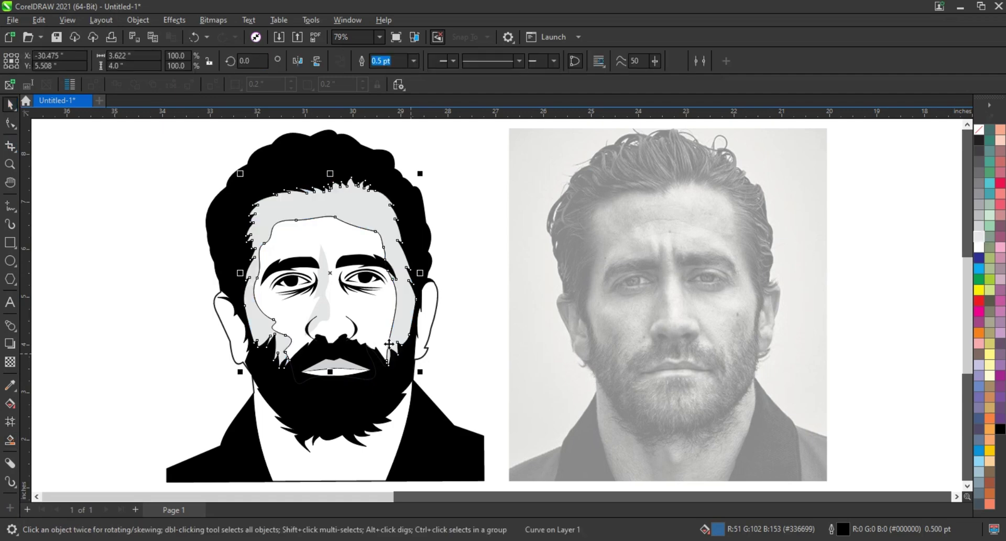
click(828, 287)
- Draw a freehand shadow around the eyes and nose, place it on the traced portrait and colour it 20% black without an outline
key(F5)
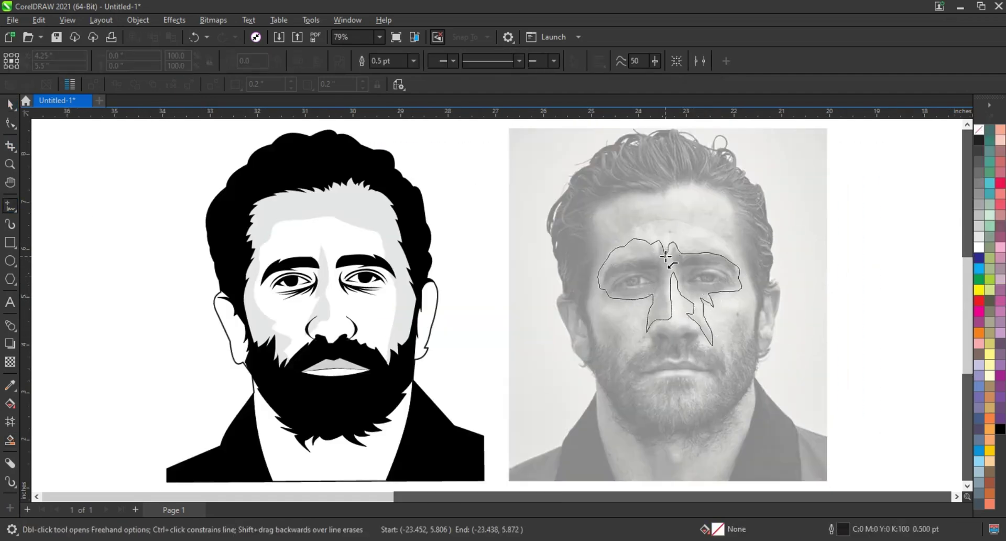
mouse_move(666, 257)
mouse_down()
mouse_move(326, 290)
mouse_move(352, 300)
mouse_up()
key(space)
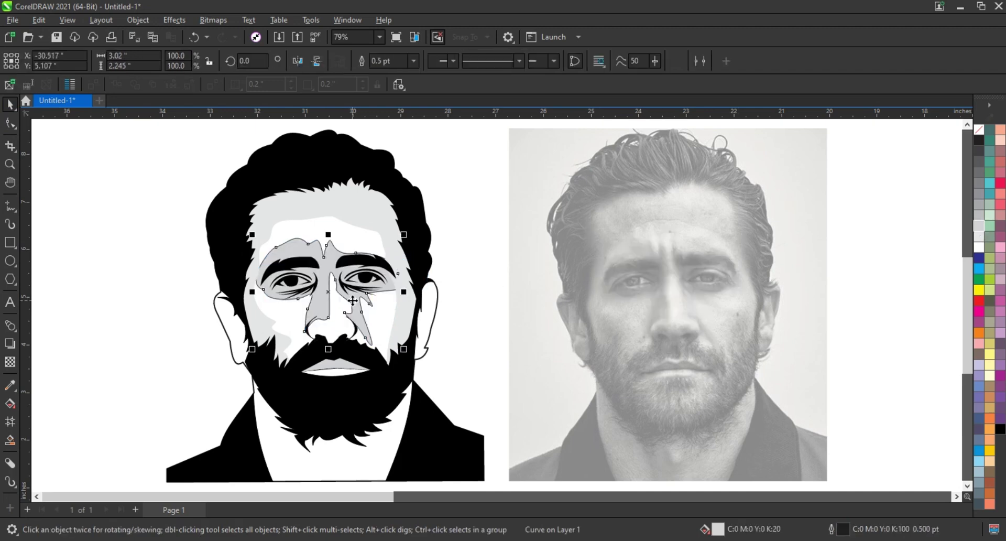
right_click(979, 129)
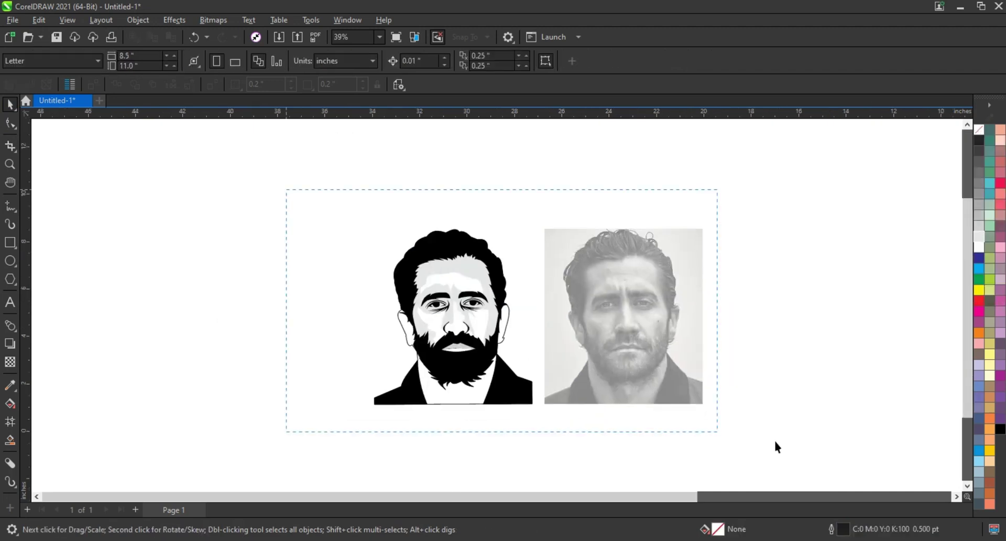
scroll(656, 313, down, 1)
key(Escape)
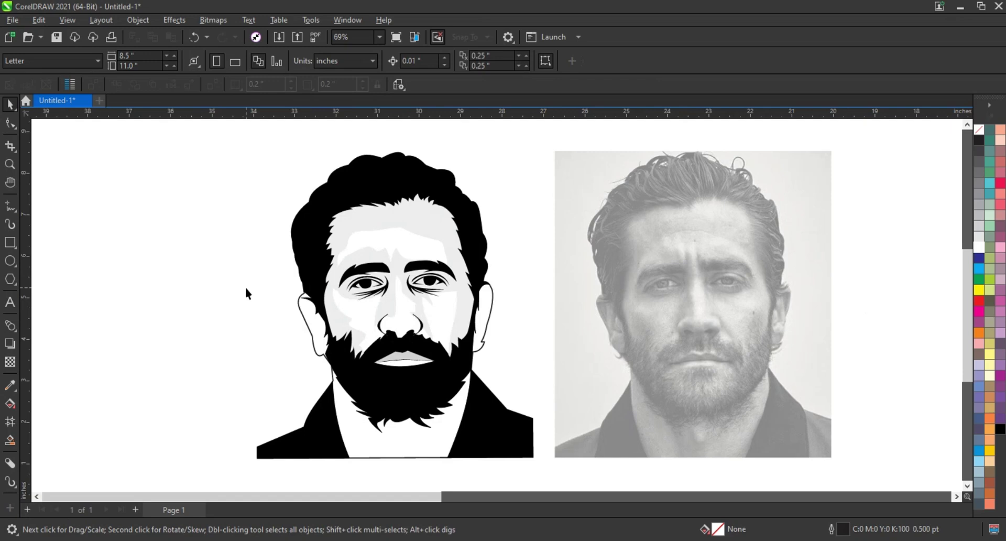
- Set the Artistic Media preset stroke width to 0.03 inches for drawing hair strands over the photo
key(z)
drag(853, 273, 853, 273)
key(F5)
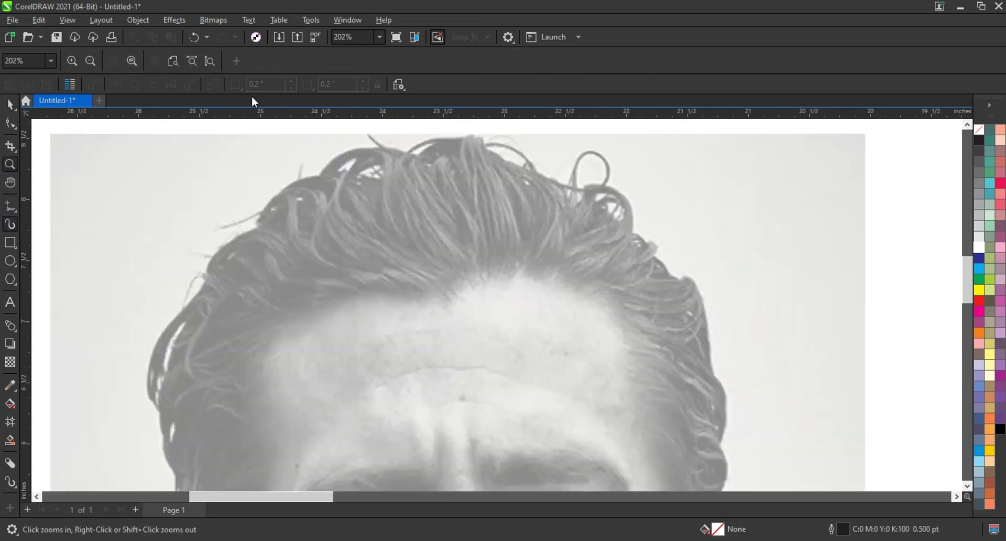
click(166, 61)
drag(383, 350, 548, 361)
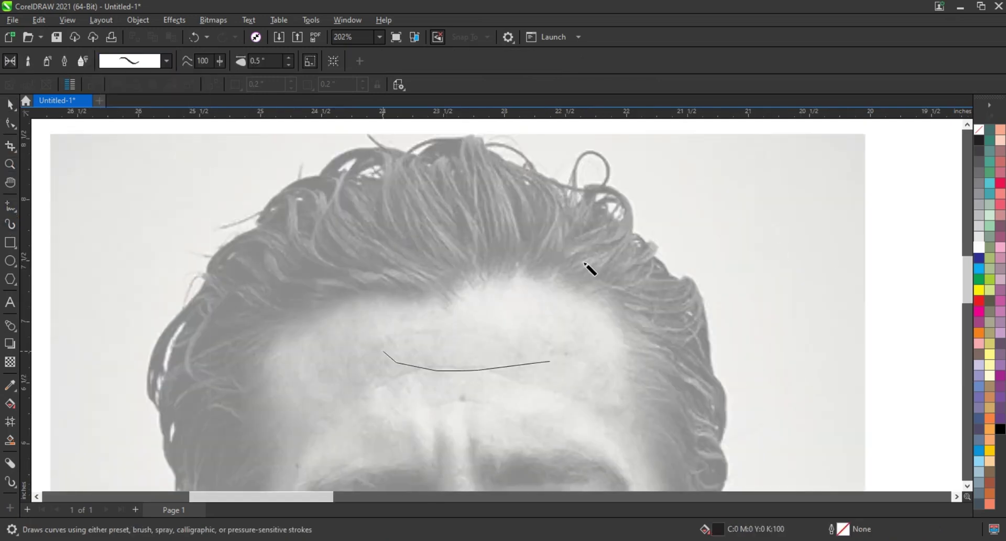
click(289, 65)
click(289, 65)
click(288, 65)
click(288, 65)
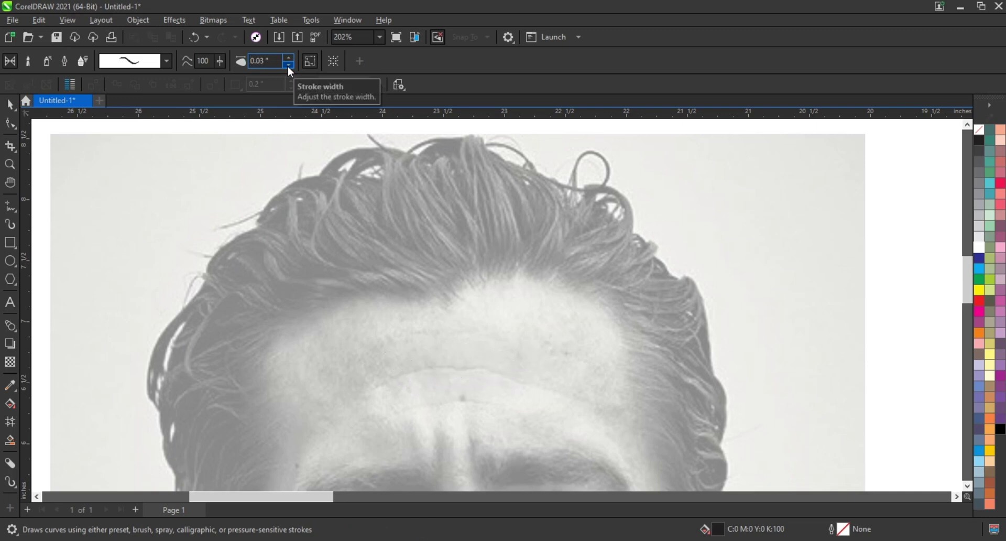
- Paint thin tapered strands over the photo's hair, following its flow across the top and down both sides
click(9, 164)
click(438, 220)
key(i)
drag(312, 240, 501, 420)
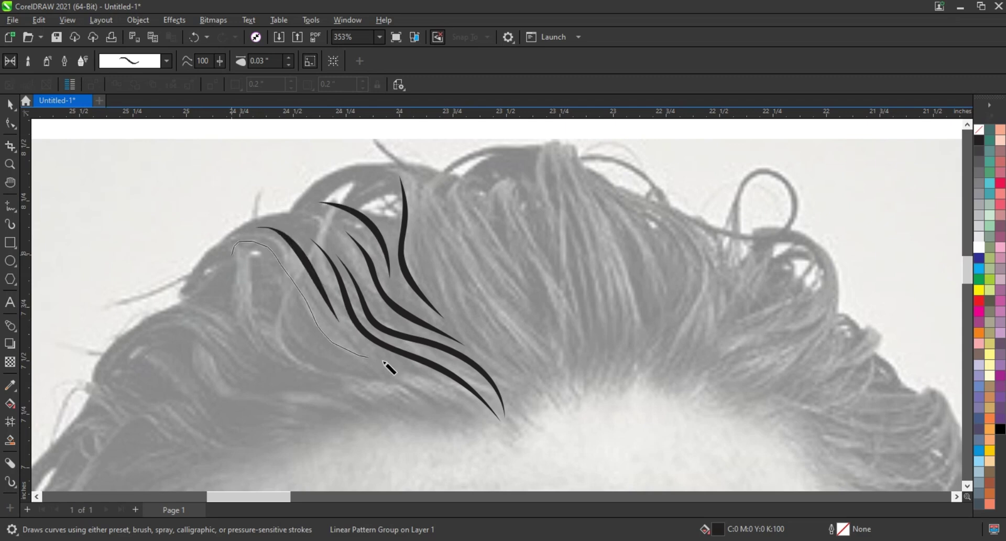
drag(383, 361, 382, 361)
drag(372, 377, 435, 402)
drag(285, 301, 406, 404)
drag(284, 390, 108, 389)
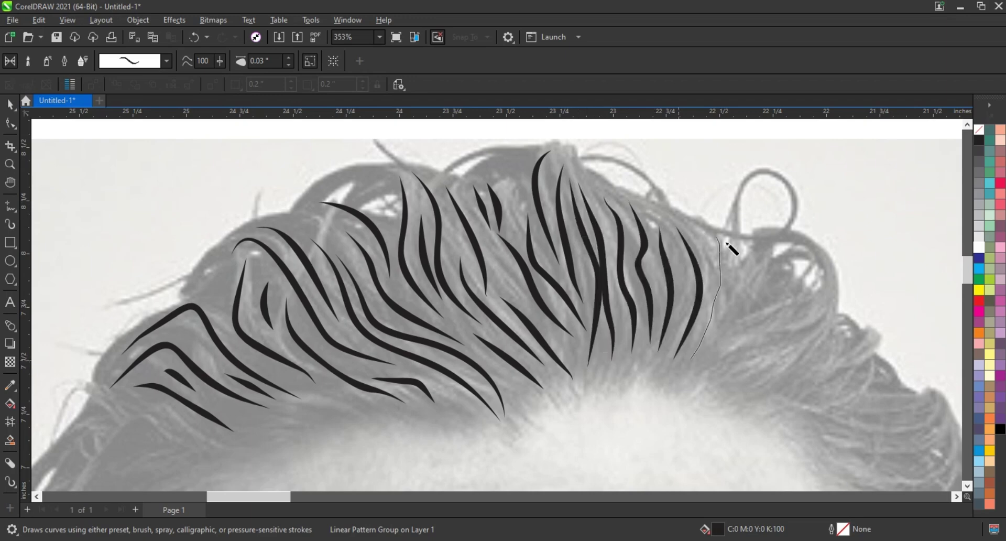
scroll(778, 312, down, 5)
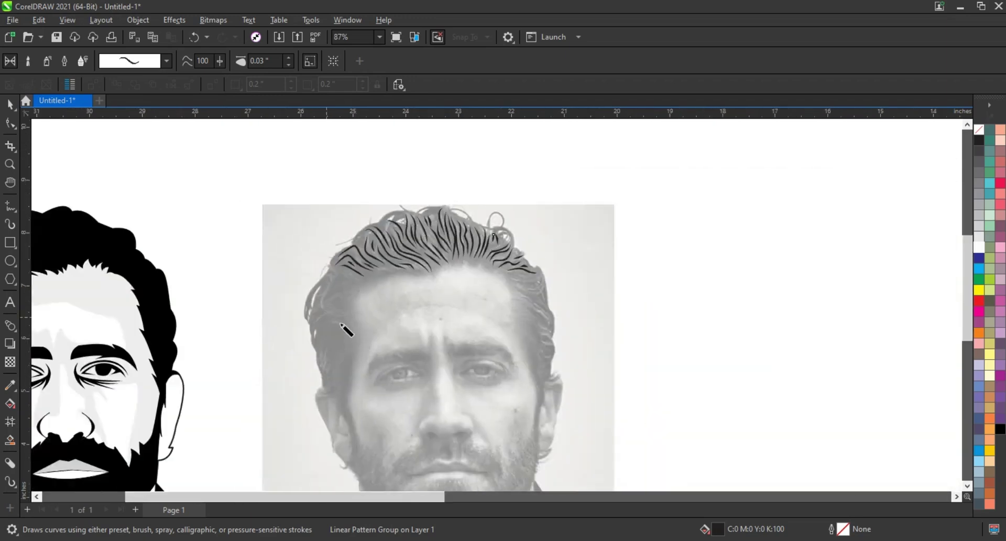
scroll(344, 330, up, 4)
drag(285, 232, 306, 237)
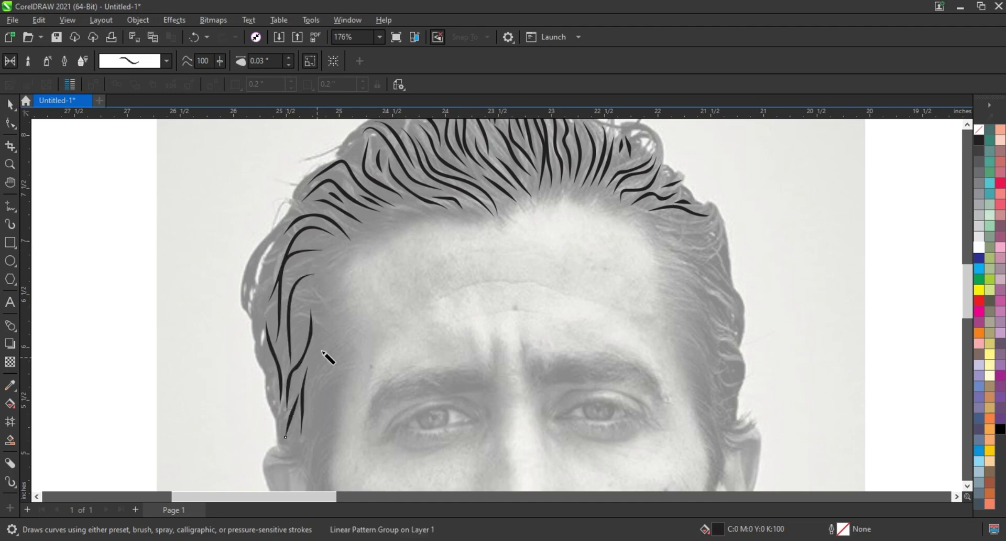
- Move all the hair strands onto the traced portrait's hair and give them an 80% black outline
scroll(727, 367, down, 5)
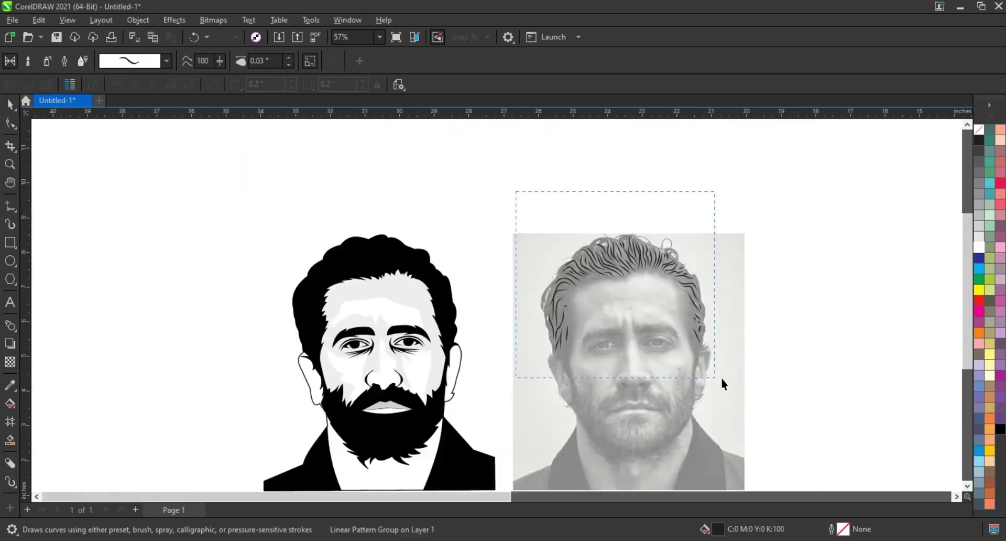
key(space)
right_click(979, 193)
drag(617, 303, 383, 304)
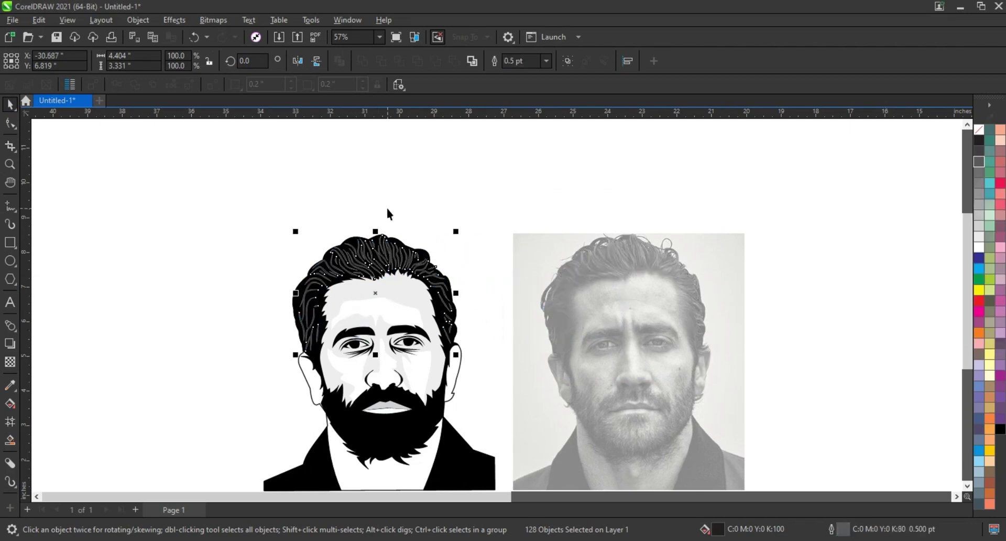
right_click(978, 129)
right_click(989, 161)
key(Escape)
- Paint short tapered strokes over the photo's moustache, cheeks and chin beard and select them as one group
key(z)
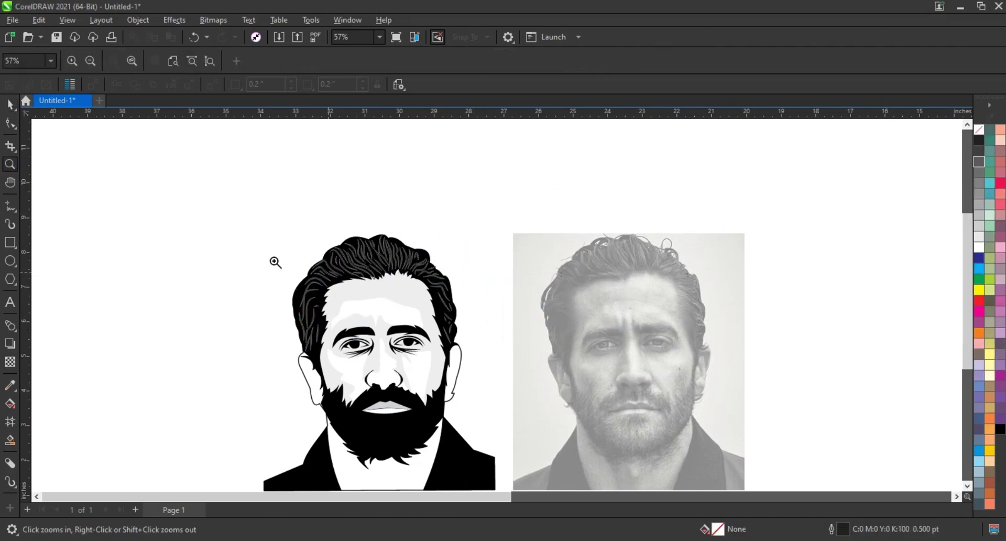
scroll(472, 289, up, 2)
scroll(514, 292, down, 2)
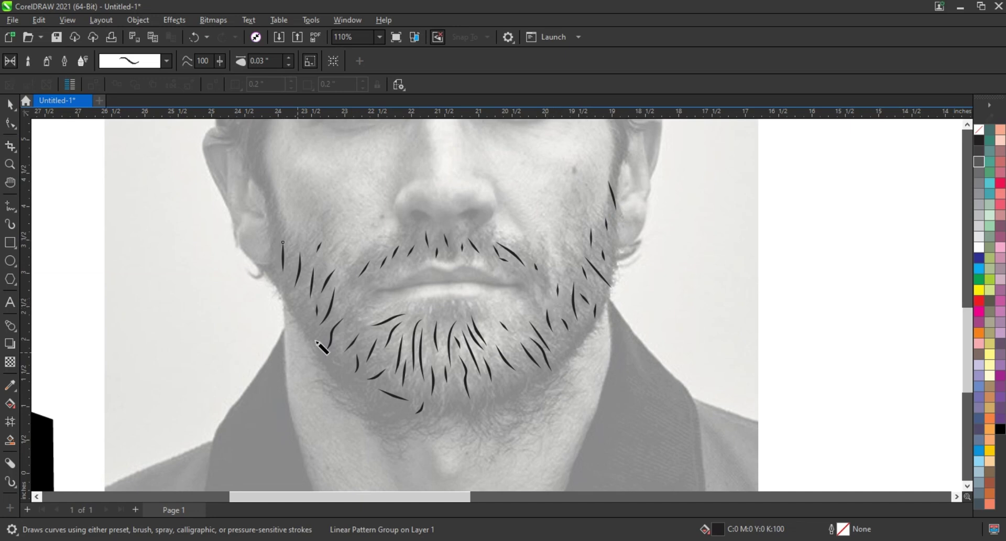
scroll(465, 416, down, 3)
key(space)
click(423, 404)
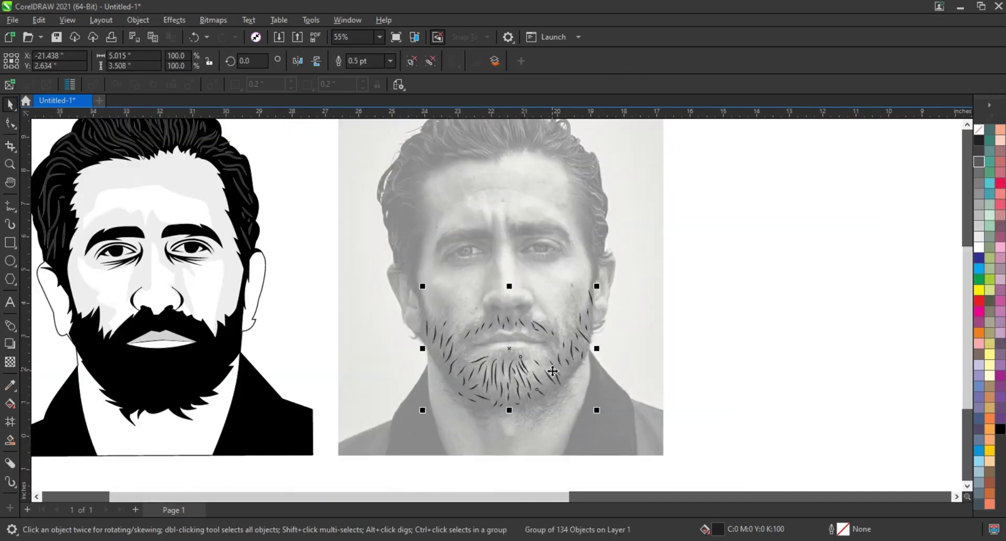
- Move the beard strokes onto the traced portrait's beard and recolour them 90% black
key(shift+F2)
click(981, 167)
scroll(827, 302, down, 2)
drag(734, 386, 387, 386)
scroll(443, 397, down, 1)
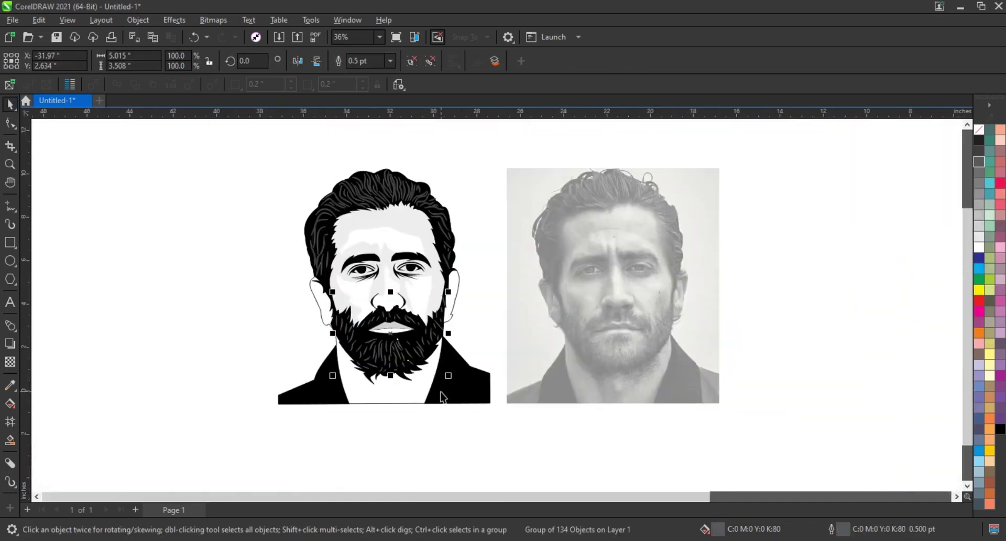
right_click(978, 152)
click(954, 162)
click(261, 173)
scroll(477, 309, up, 1)
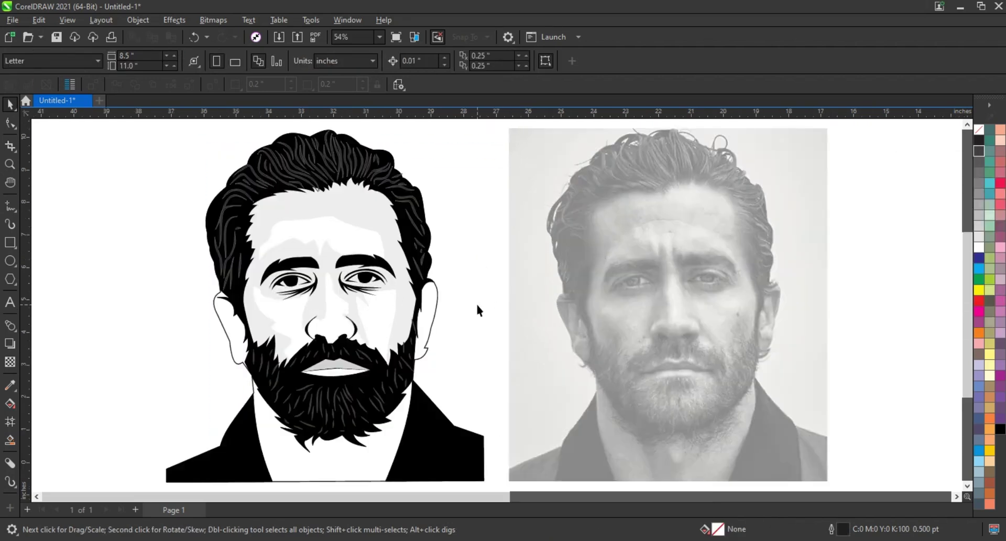
- Draw a small freehand curl shape inside each iris of the photo and select both shapes
click(9, 205)
scroll(400, 315, up, 4)
mouse_move(390, 306)
mouse_down()
mouse_move(386, 330)
mouse_move(373, 327)
mouse_up()
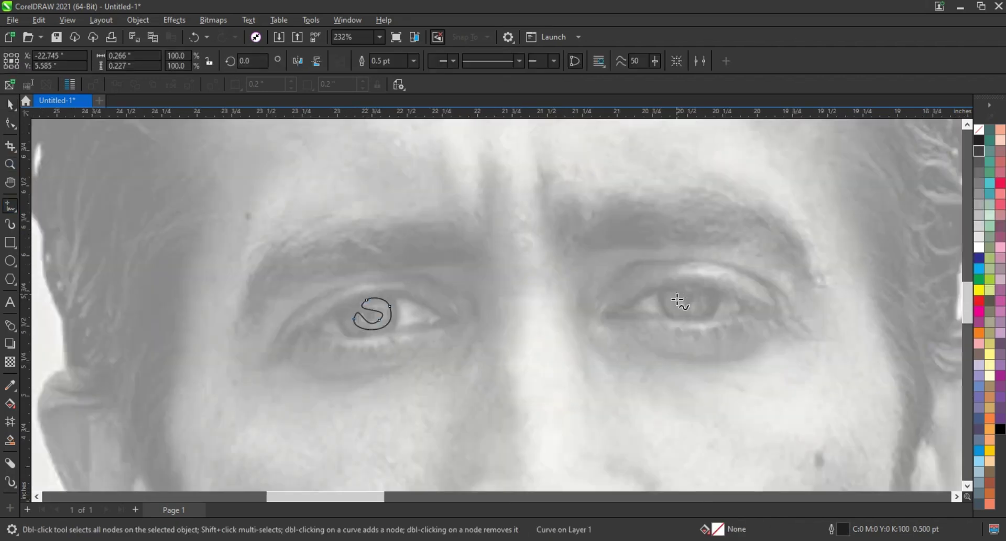
drag(684, 299, 198, 283)
key(space)
shift+click(372, 313)
- Place both iris shapes in the traced portrait's eyes and colour them 80% black
scroll(533, 279, down, 3)
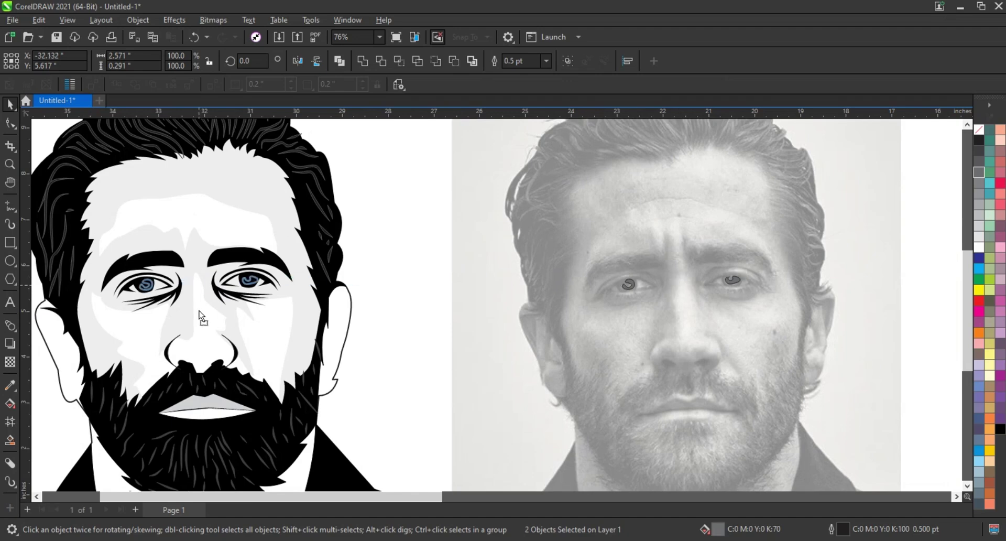
click(984, 153)
click(729, 294)
scroll(824, 372, down, 2)
key(space)
- Draw closed freehand shadow shapes along the inner folds of both ears on the photo
scroll(662, 386, up, 4)
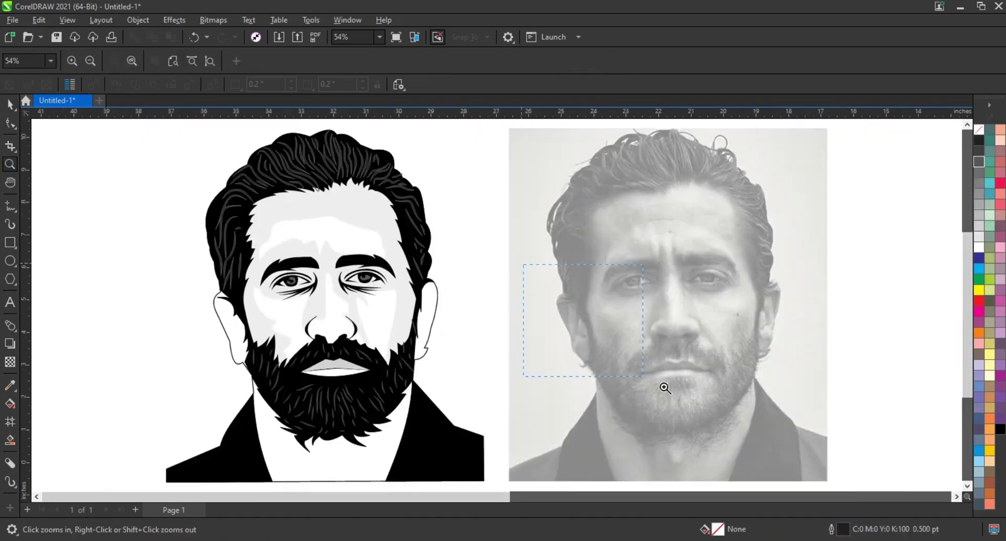
drag(407, 240, 429, 341)
scroll(382, 262, down, 3)
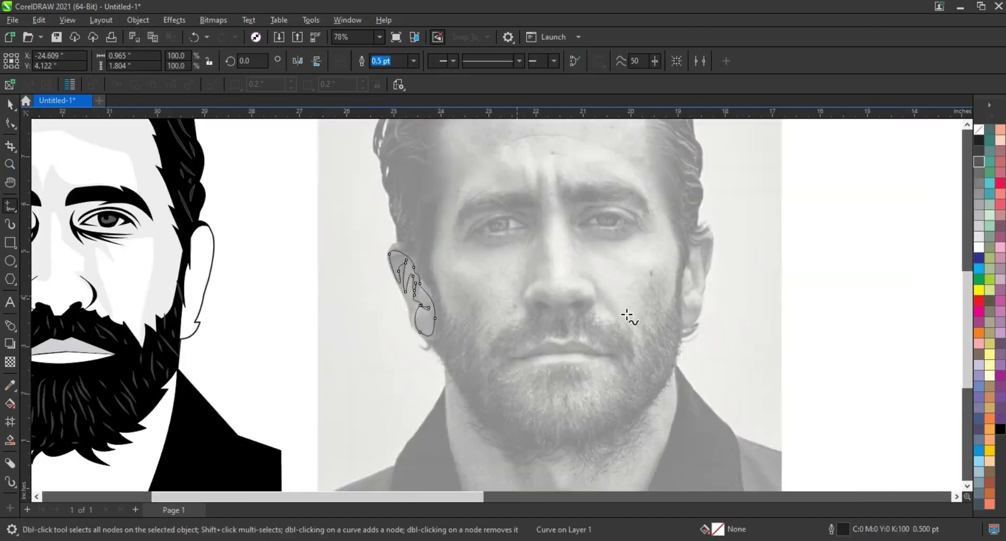
scroll(628, 314, up, 3)
drag(662, 239, 662, 333)
drag(699, 250, 694, 270)
key(space)
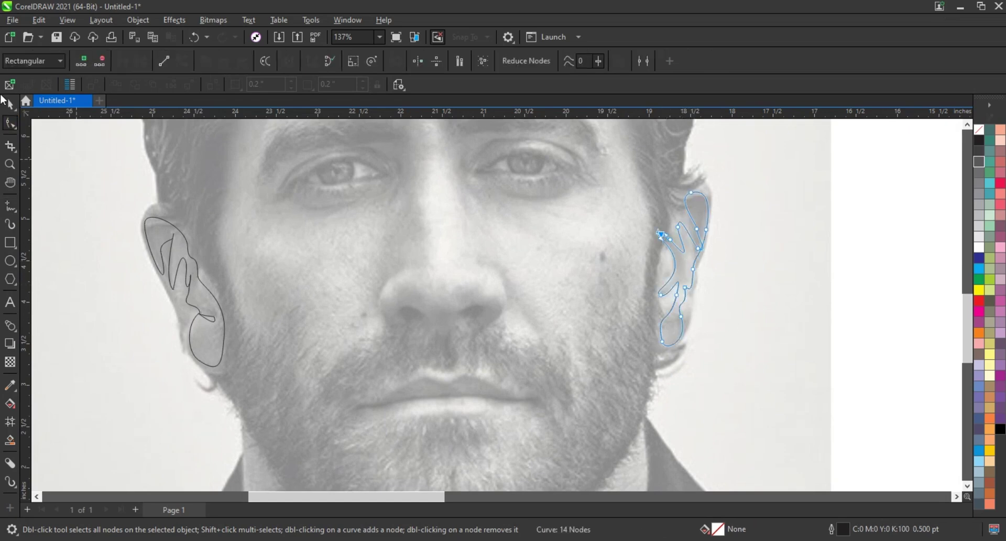
- Fill both inner-ear shapes with 70% black and move them onto the traced portrait's ears
scroll(768, 334, down, 3)
click(661, 296)
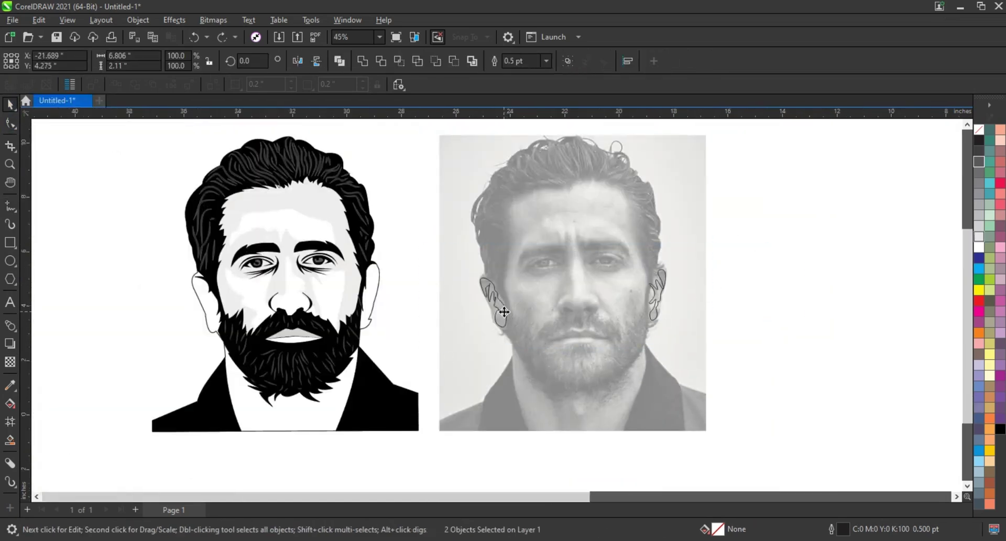
click(979, 172)
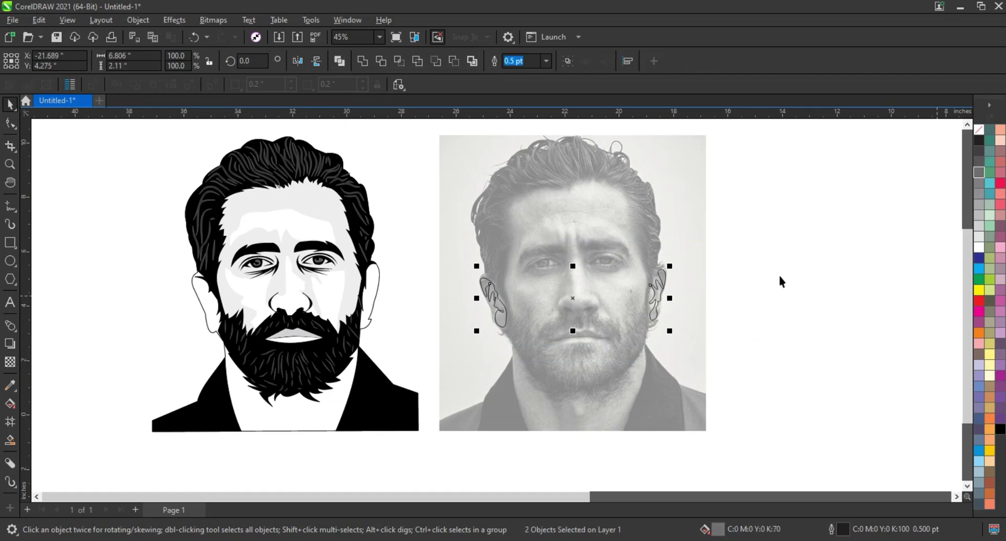
key(shift+F2)
key(F10)
click(867, 247)
scroll(652, 272, down, 5)
scroll(498, 265, down, 1)
key(space)
drag(564, 307, 270, 309)
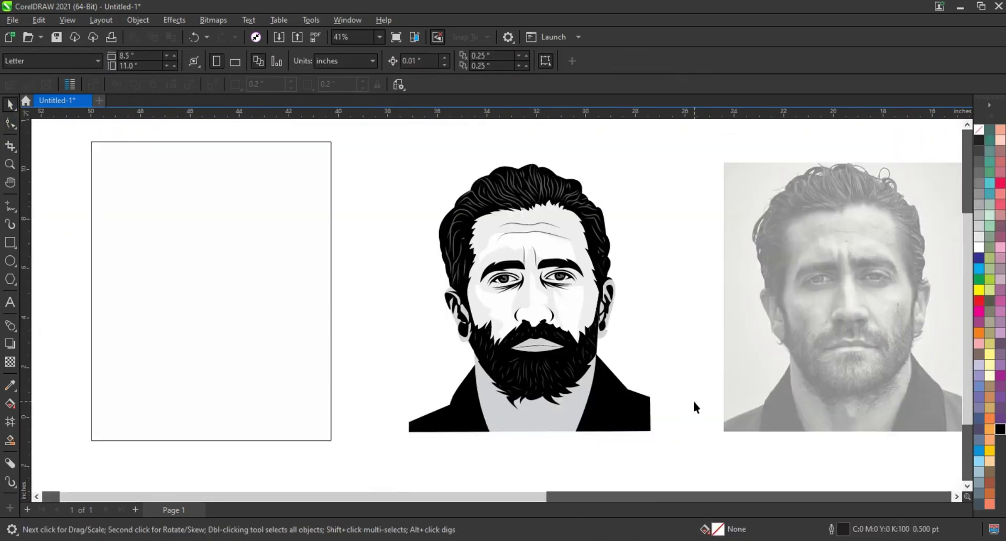
- Draw a rectangle around the traced portrait, fill it red and send it behind the artwork
key(F6)
drag(431, 143, 611, 467)
click(979, 300)
key(shift+Page_Down)
- Resize the red background rectangle to about 9.14 by 11.255 inches, with its lower edge at the jacket's base
key(space)
drag(428, 304, 644, 327)
scroll(524, 317, down, 2)
drag(549, 444, 563, 408)
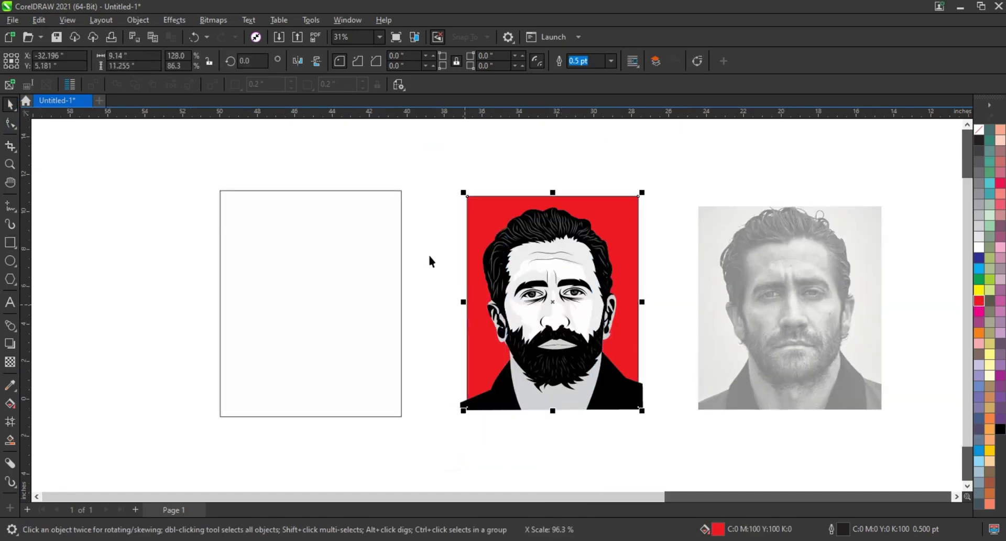
- Recolour the portrait's upper lip 60% black
scroll(608, 311, up, 2)
click(507, 364)
click(978, 183)
scroll(713, 288, down, 1)
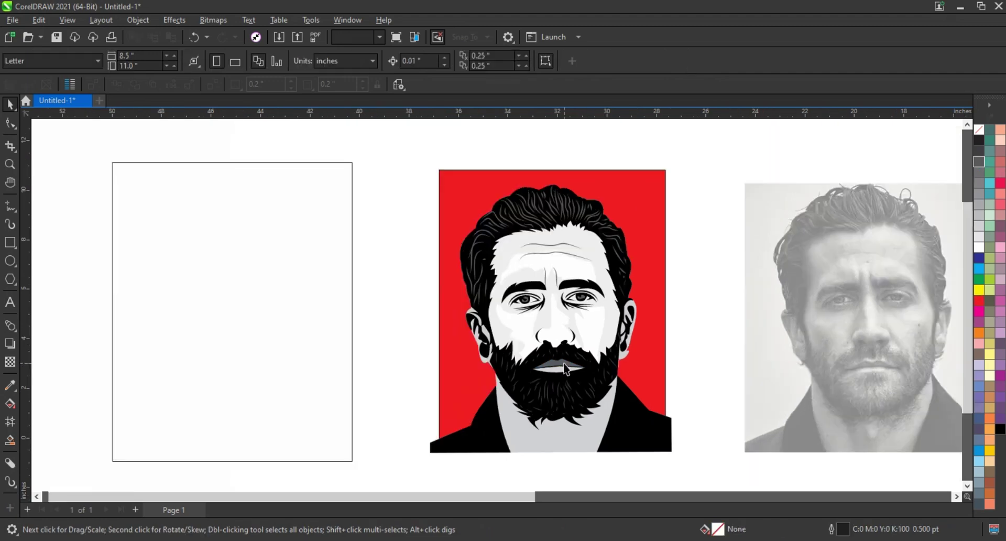
- Select the traced portrait and PowerClip it inside the red rectangle
click(702, 199)
drag(380, 487, 380, 486)
right_click(647, 425)
click(677, 378)
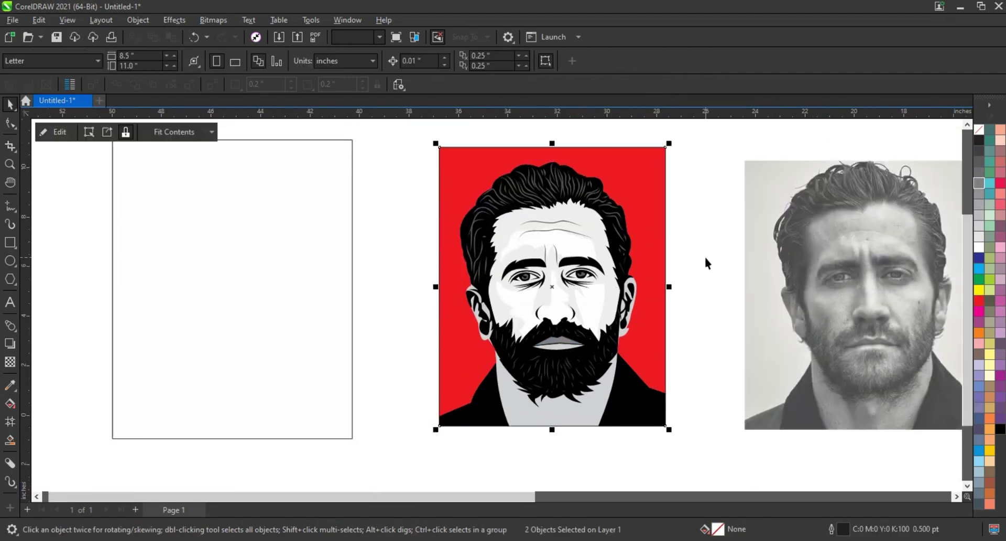
- Remove the outline from the red PowerClip rectangle
right_click(981, 134)
click(921, 137)
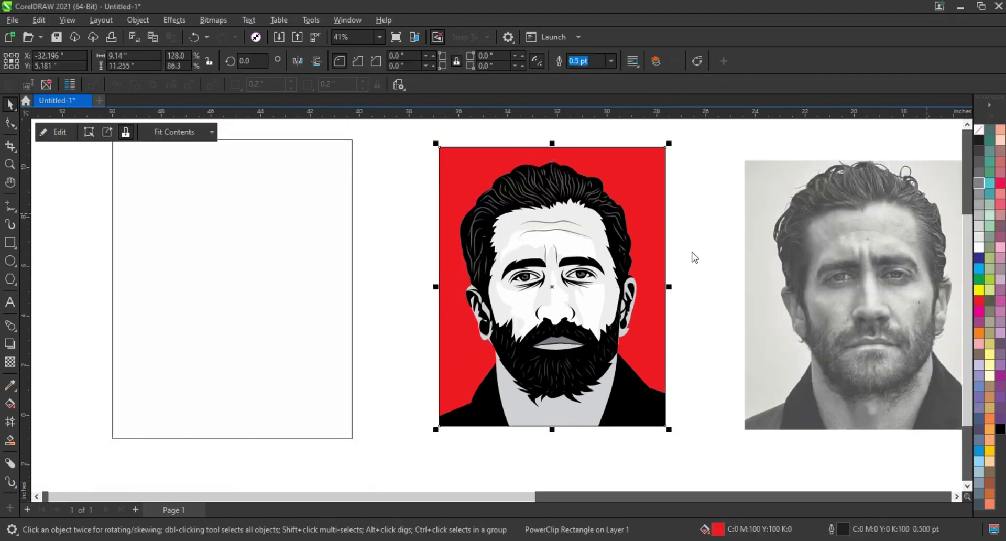
click(689, 282)
scroll(600, 419, down, 2)
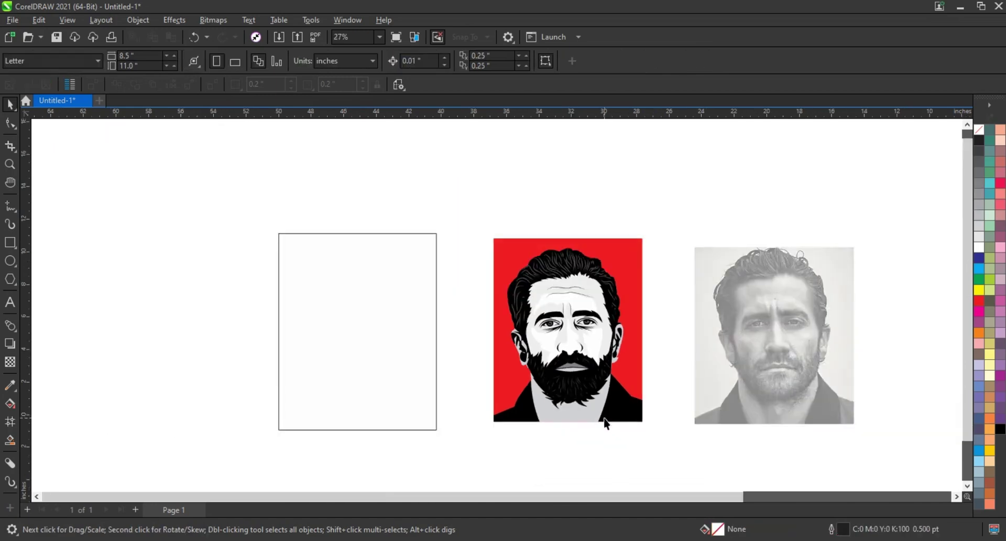
- Move the clipped portrait slightly downward and review the finished illustration beside the photo
scroll(602, 422, up, 3)
scroll(602, 422, down, 1)
click(595, 362)
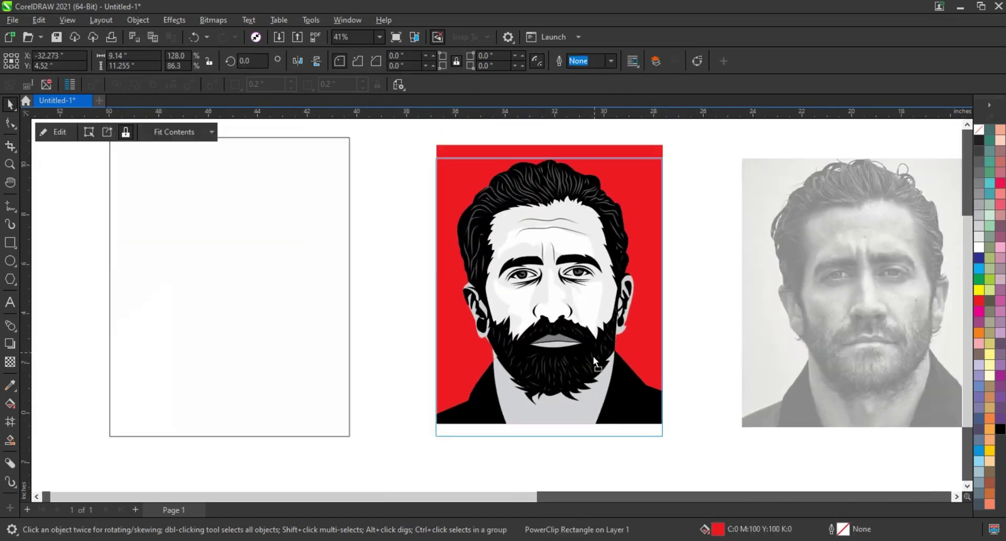
key(shift+F2)
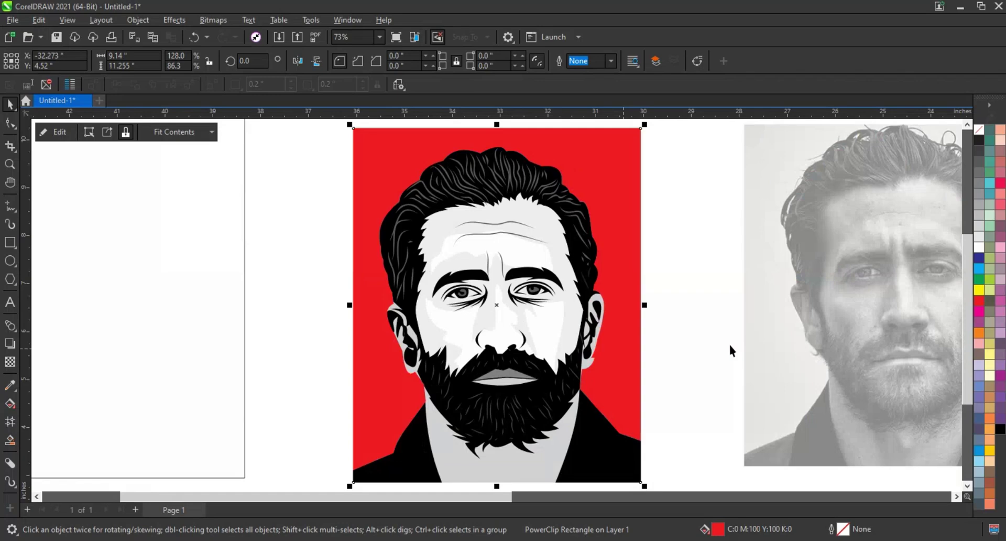
key(F4)
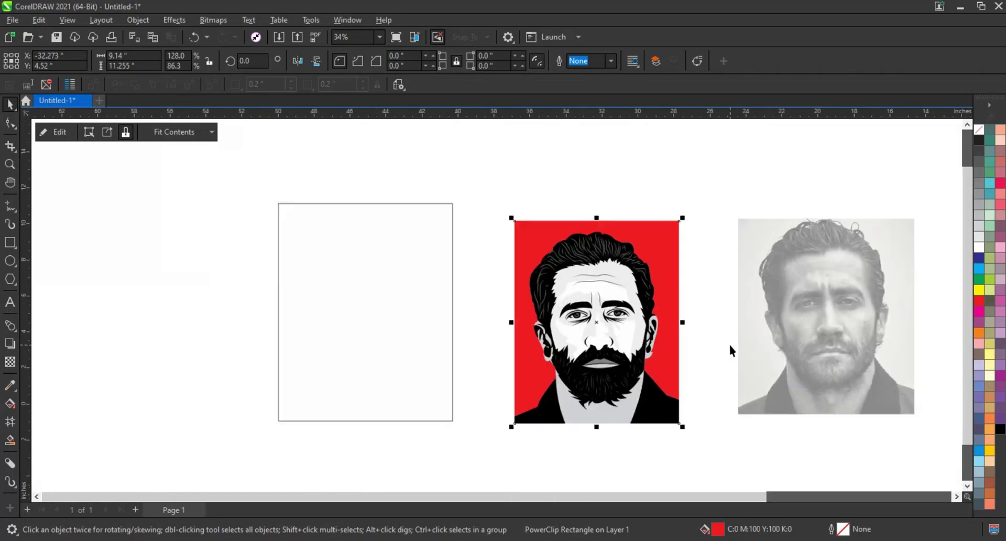
scroll(731, 350, up, 2)
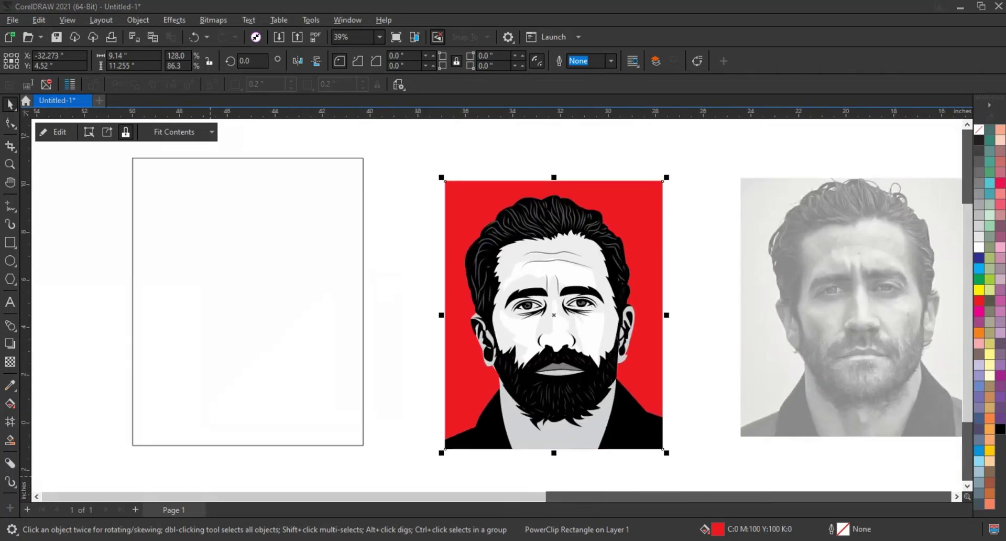